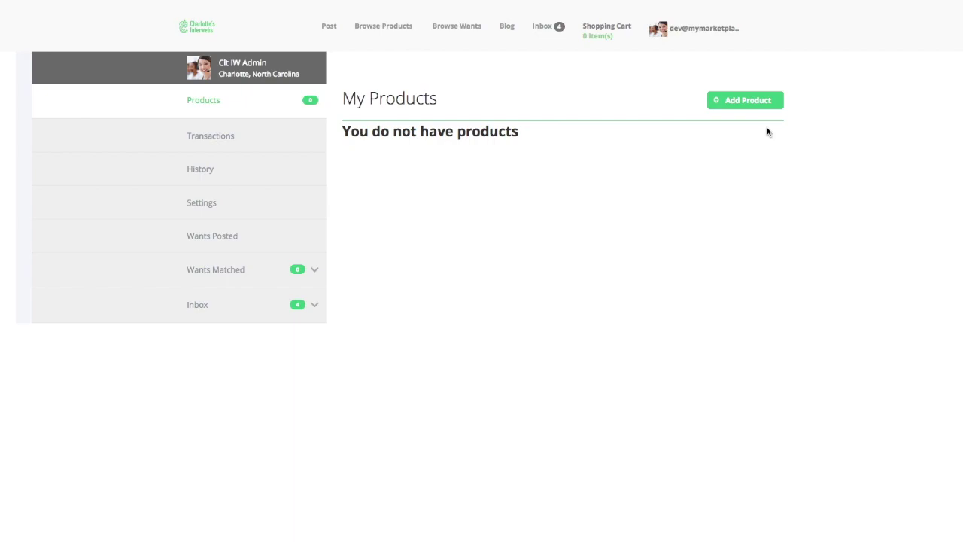
Open the form for a new product and set its category to Handbag.
click(750, 109)
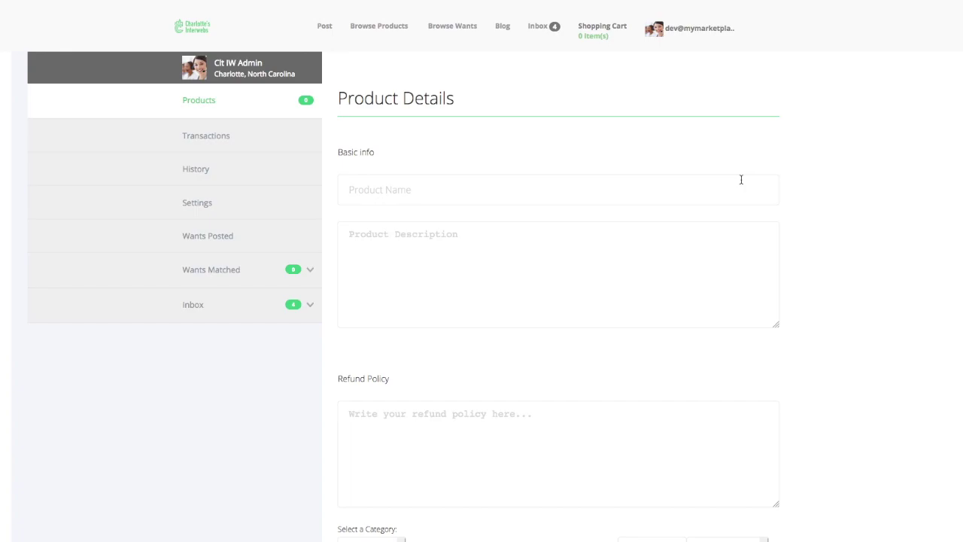
scroll(739, 179, down, 3)
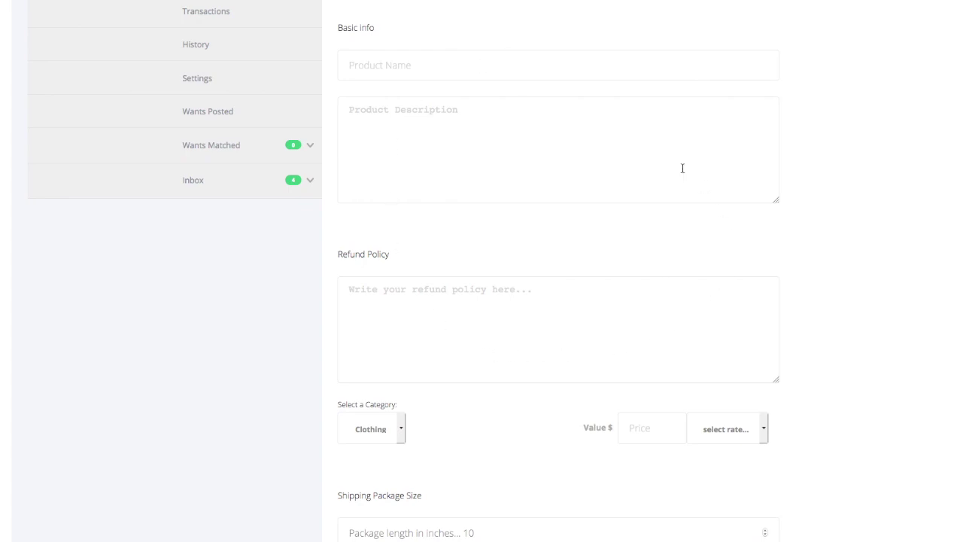
scroll(462, 273, down, 3)
scroll(462, 272, down, 1)
click(403, 280)
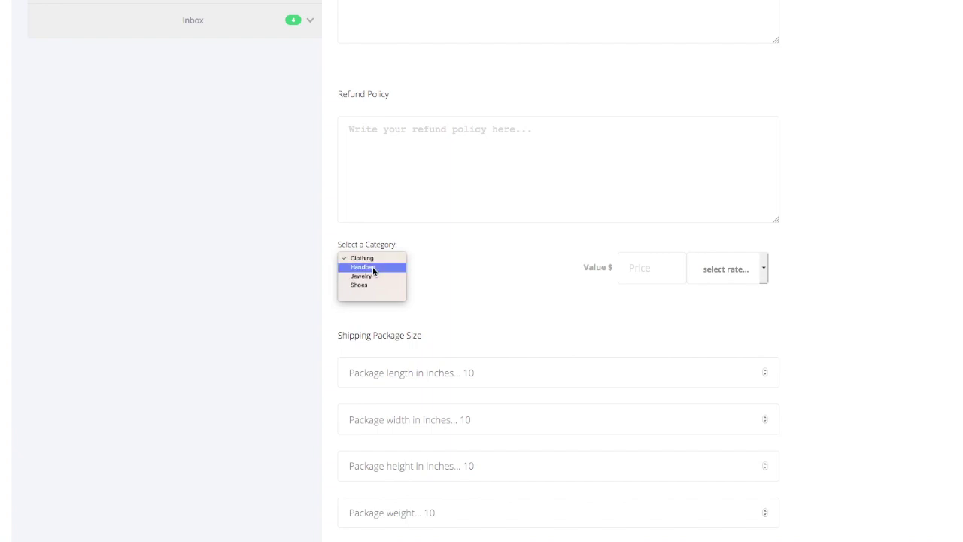
click(372, 267)
Set the Type question in the product's custom questions to Crossbody.
scroll(224, 301, down, 10)
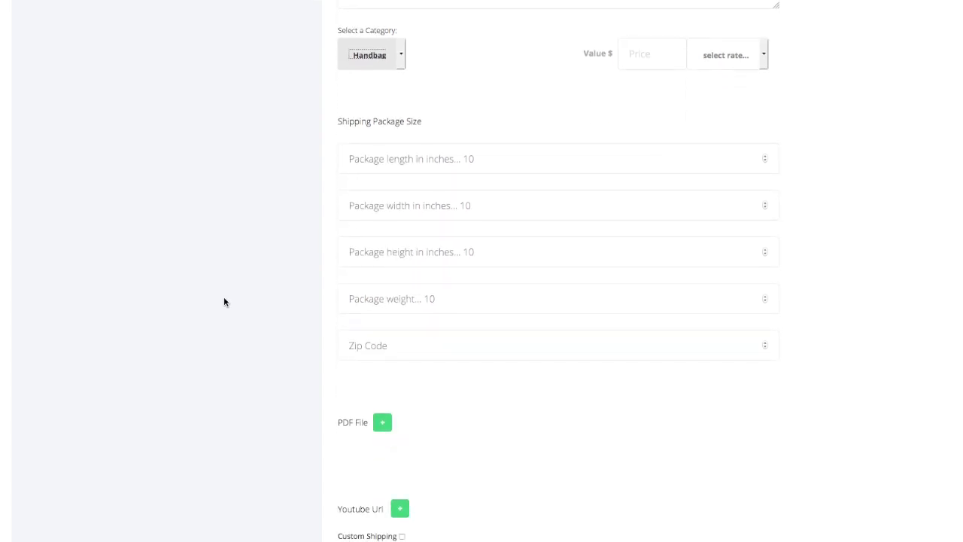
scroll(224, 302, down, 3)
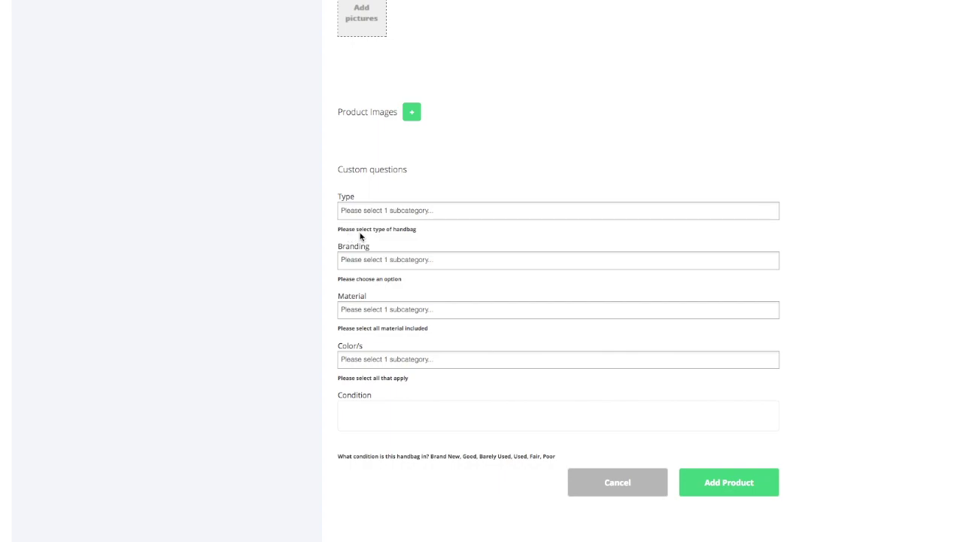
click(398, 213)
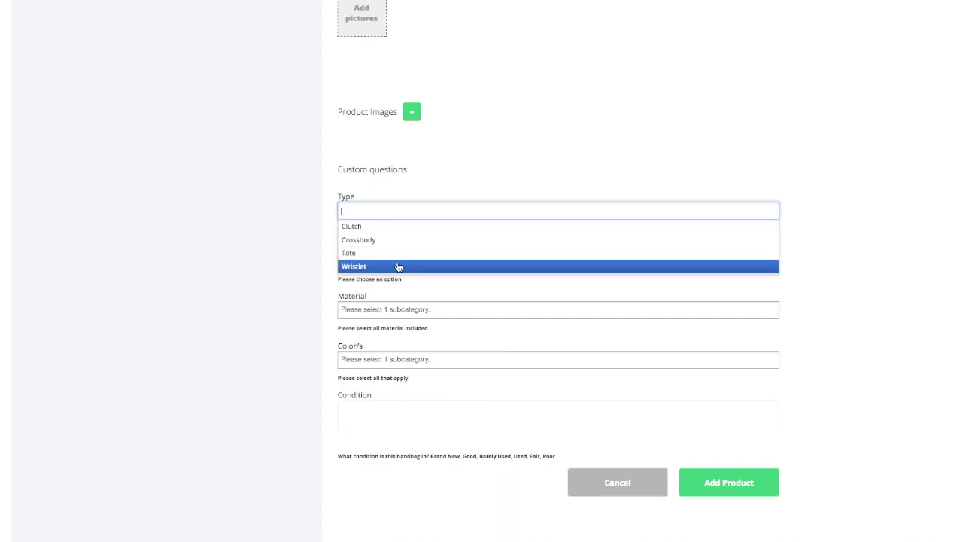
click(398, 240)
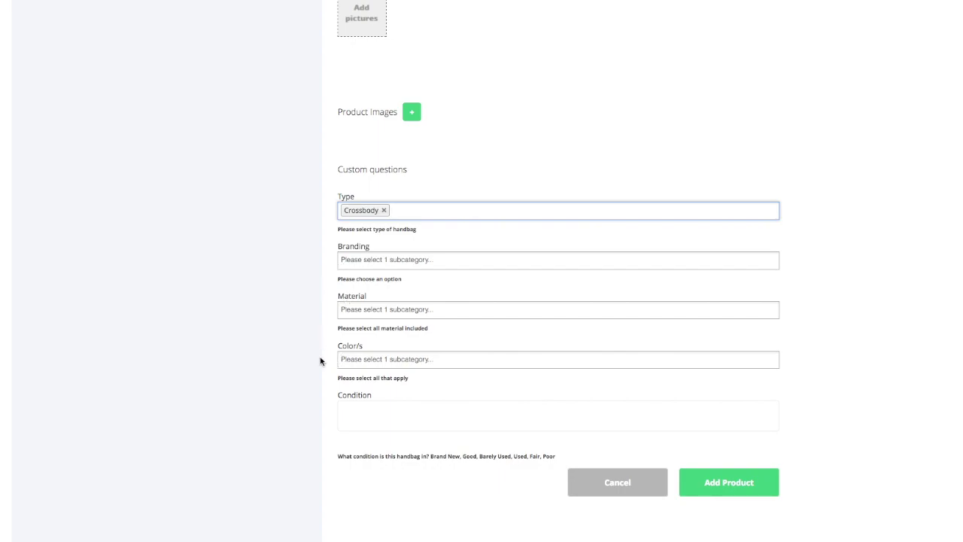
click(379, 419)
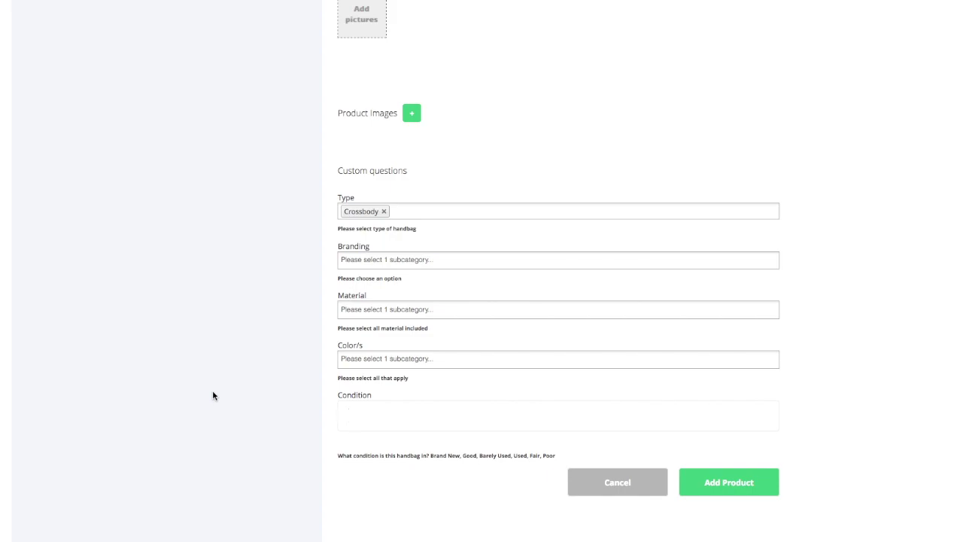
Switch to the Claws & Paws marketplace, open its new service form, and examine the service categories and remaining fields.
key(ctrl+Up)
click(331, 170)
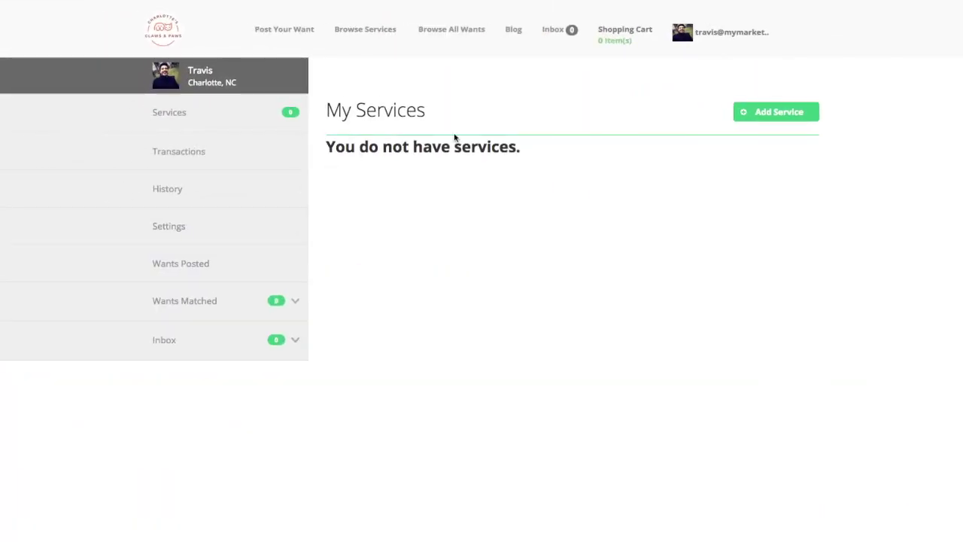
click(773, 119)
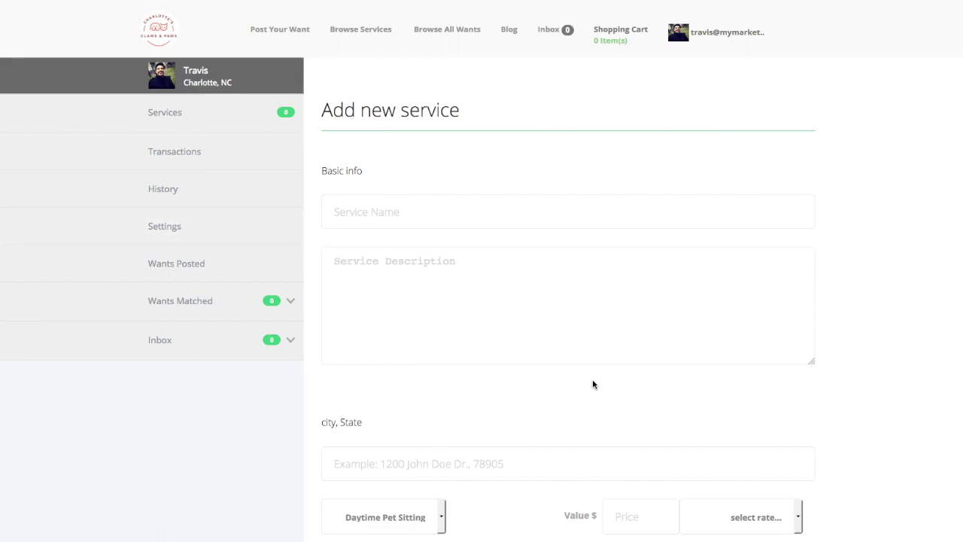
scroll(592, 385, down, 4)
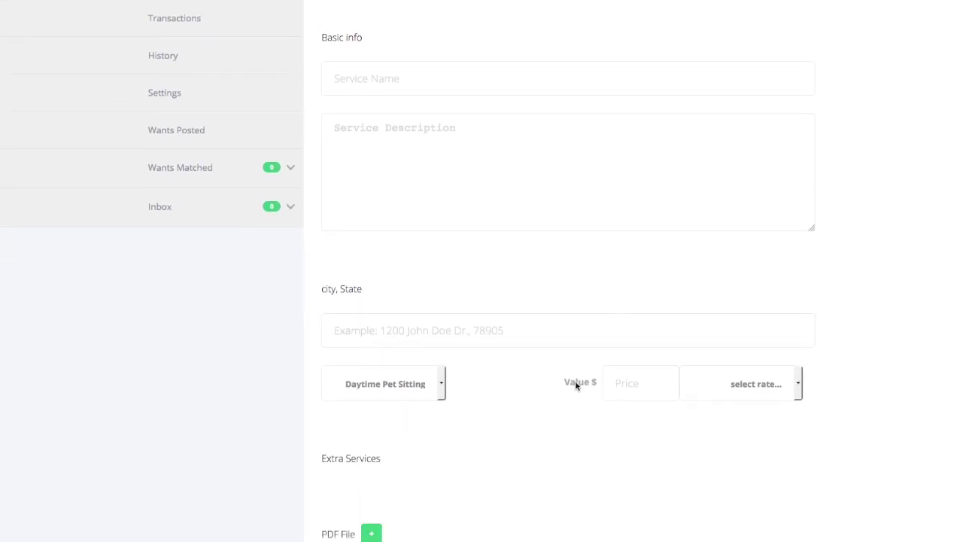
click(444, 384)
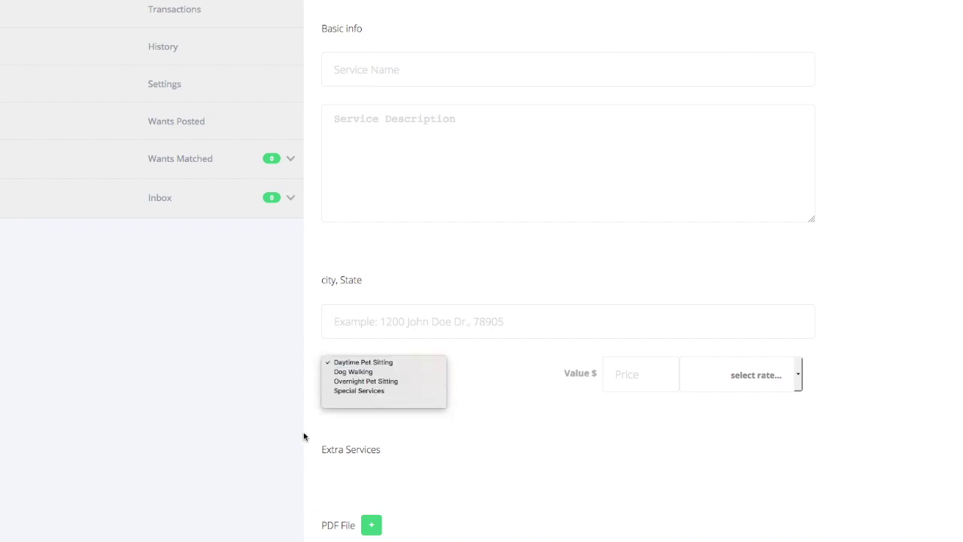
click(215, 429)
scroll(215, 430, down, 10)
scroll(216, 431, down, 3)
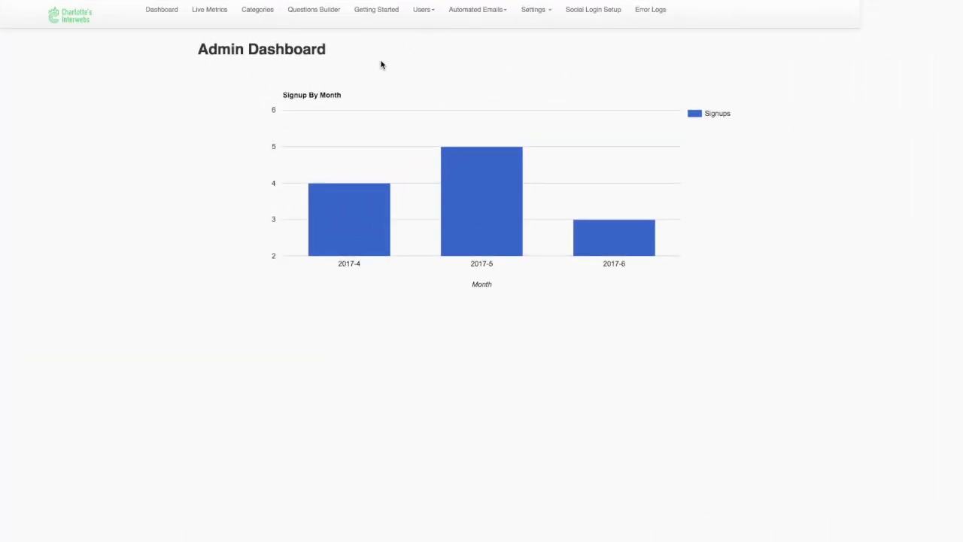
Open the Questions Builder from the Admin Dashboard with the Default category selected.
click(328, 16)
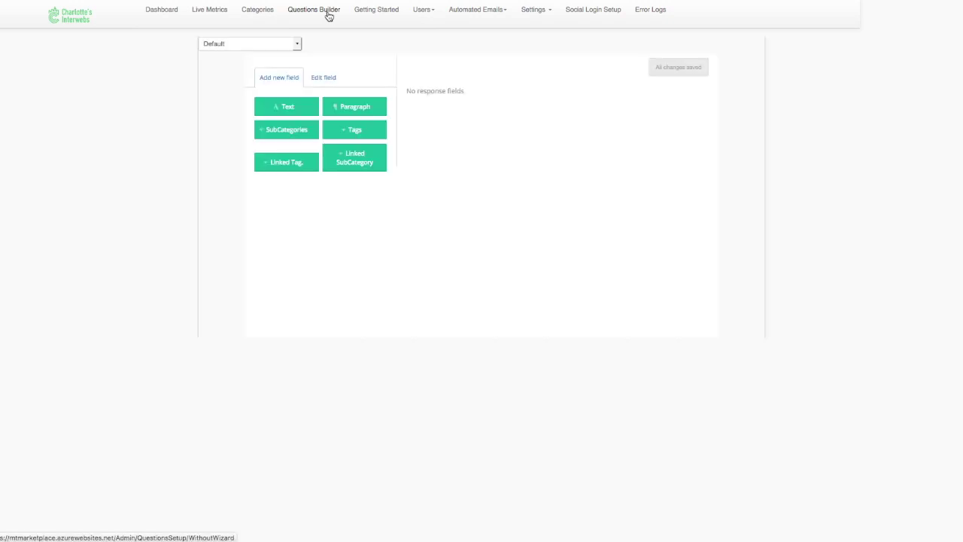
click(297, 48)
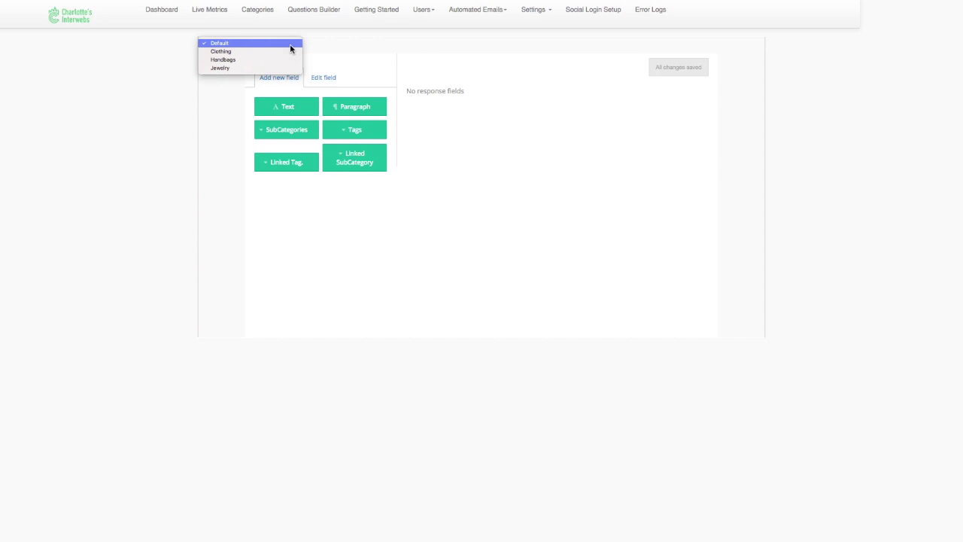
click(290, 44)
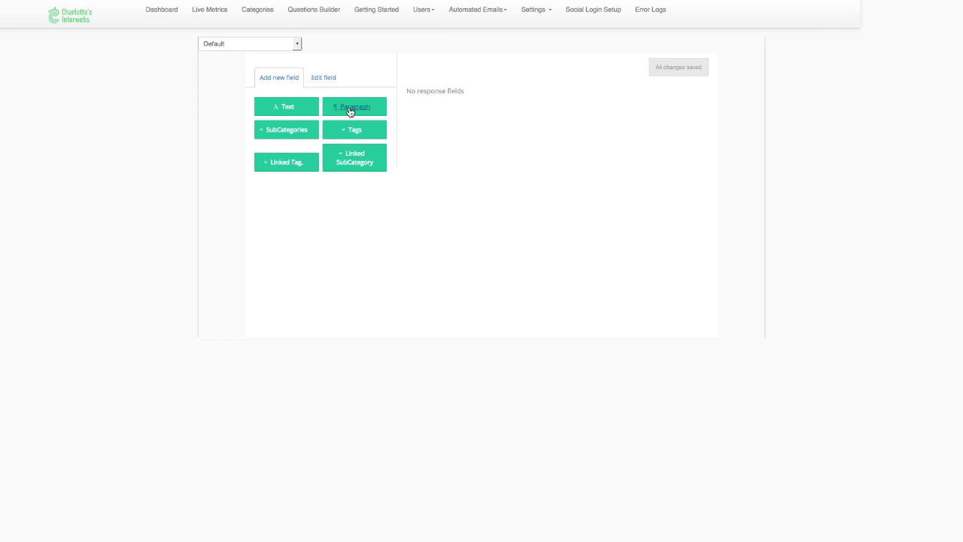
Add a text field to the Default form, labelled "Gender" with the description "What is your gender?".
click(283, 111)
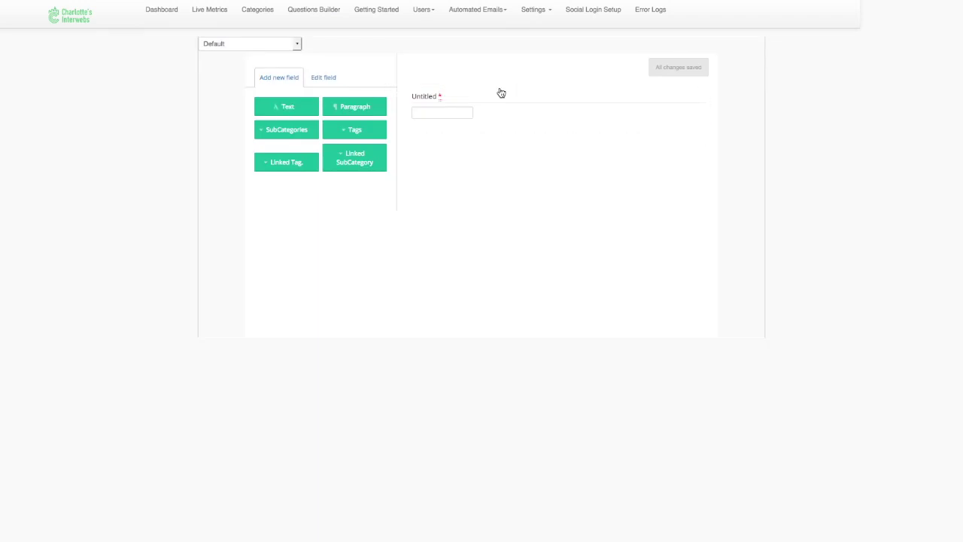
click(564, 123)
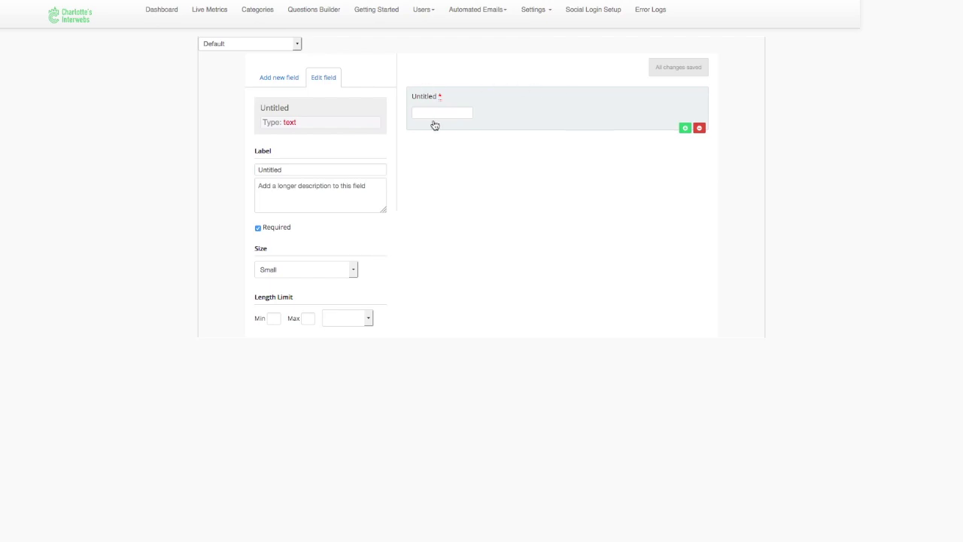
click(316, 171)
drag(316, 172, 242, 164)
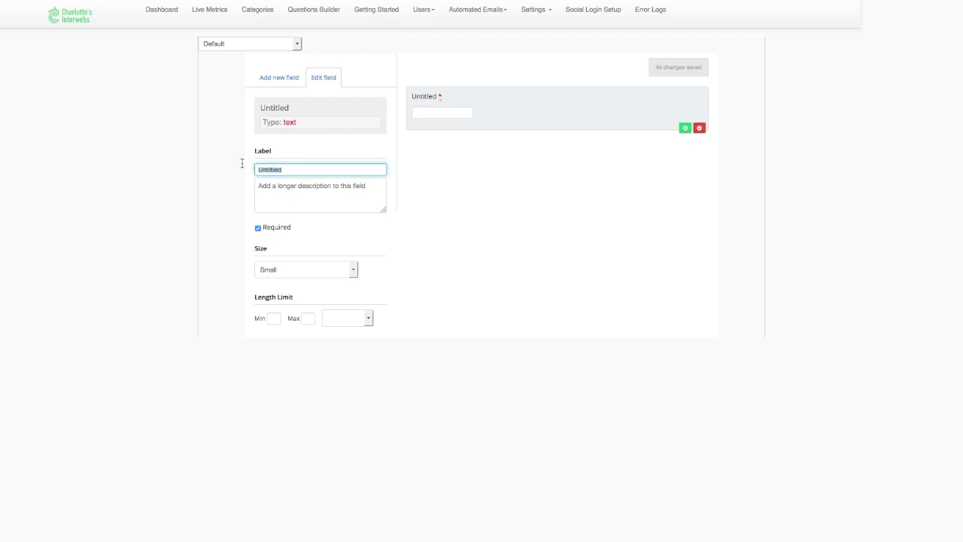
key(BackSpace)
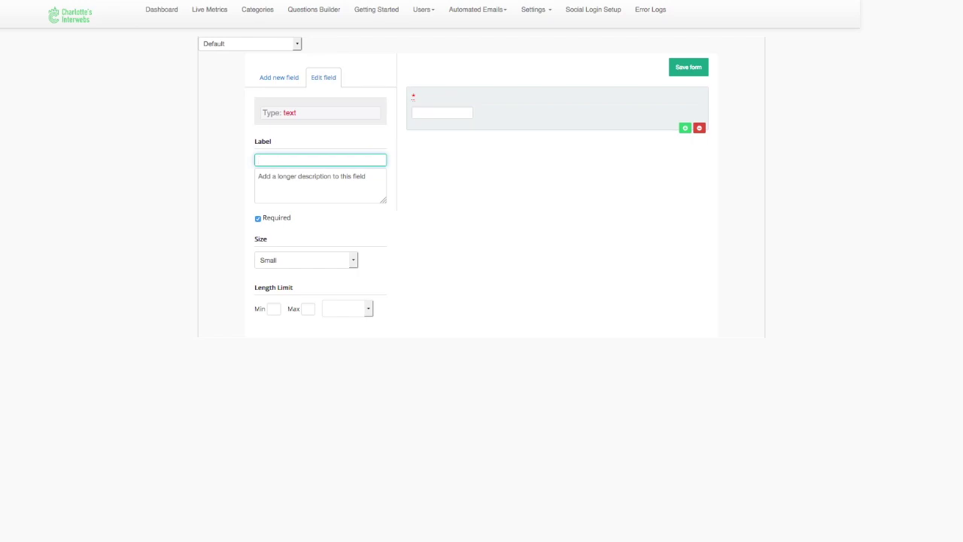
text(Gender)
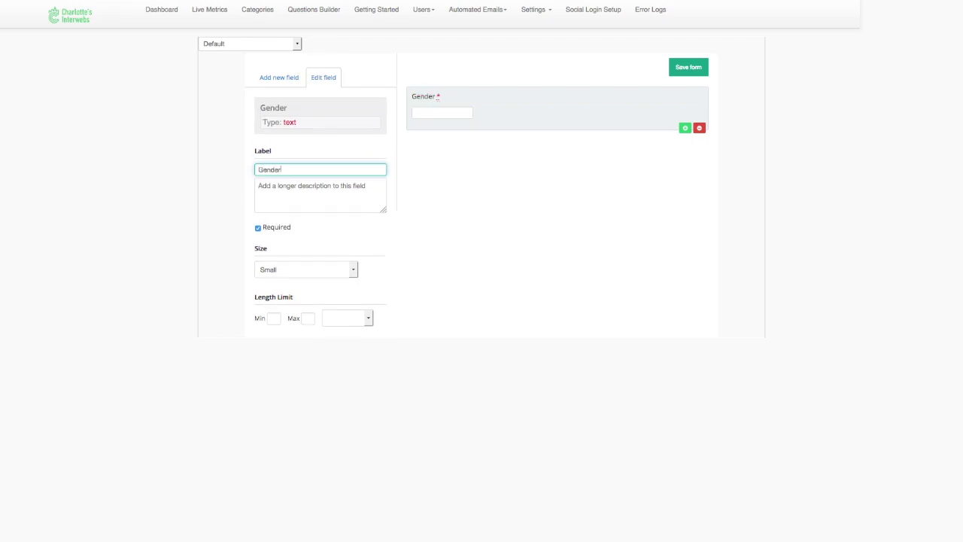
click(286, 200)
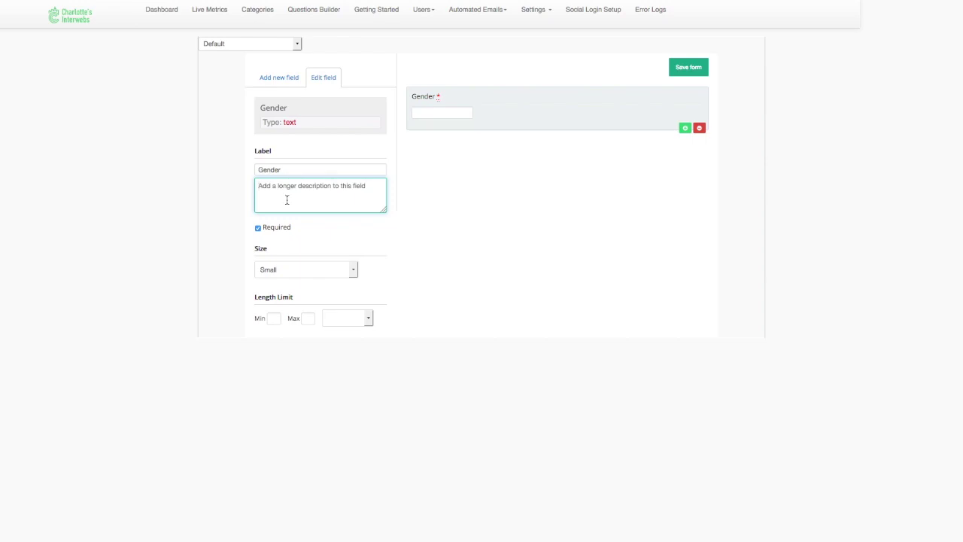
text(What is your gender?)
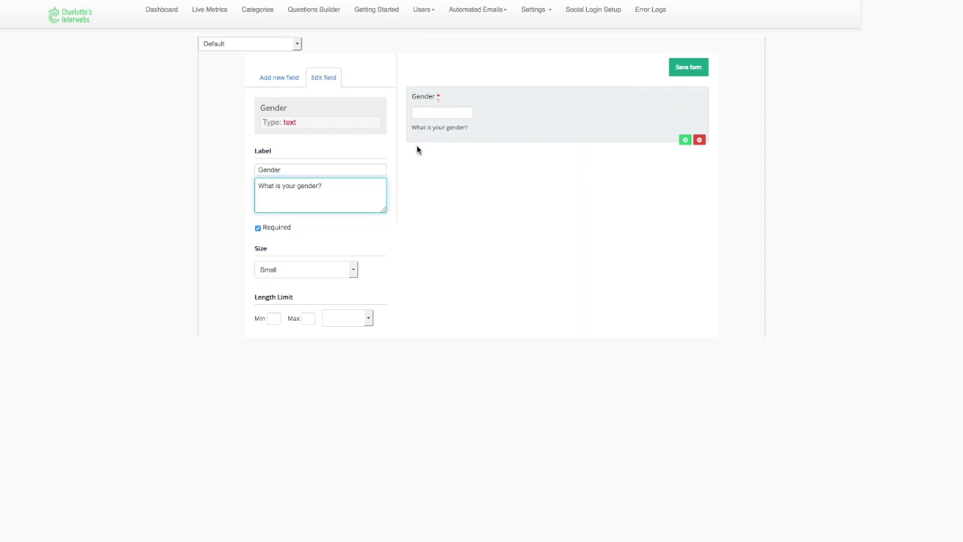
Try the Medium and Large sizes on the Gender field, return it to Small, and save the form.
click(355, 272)
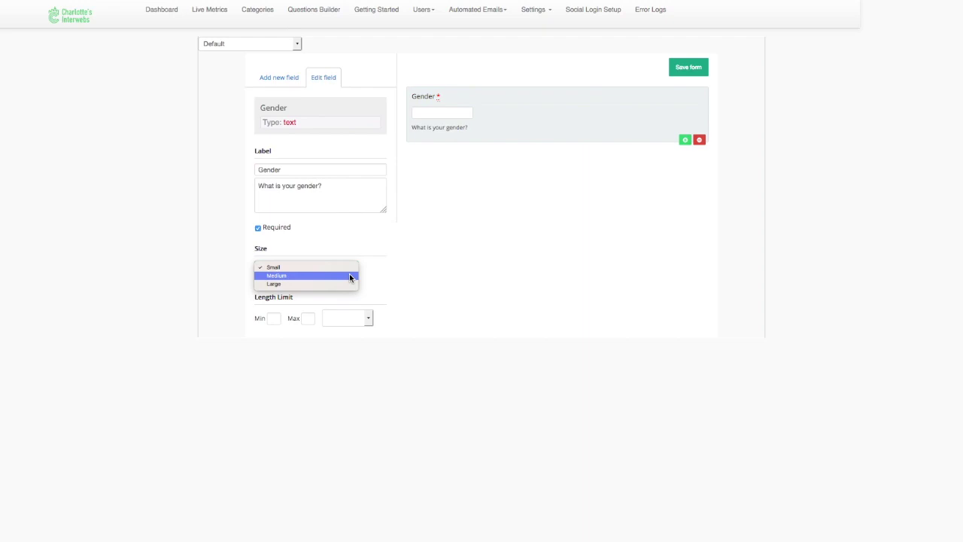
click(349, 276)
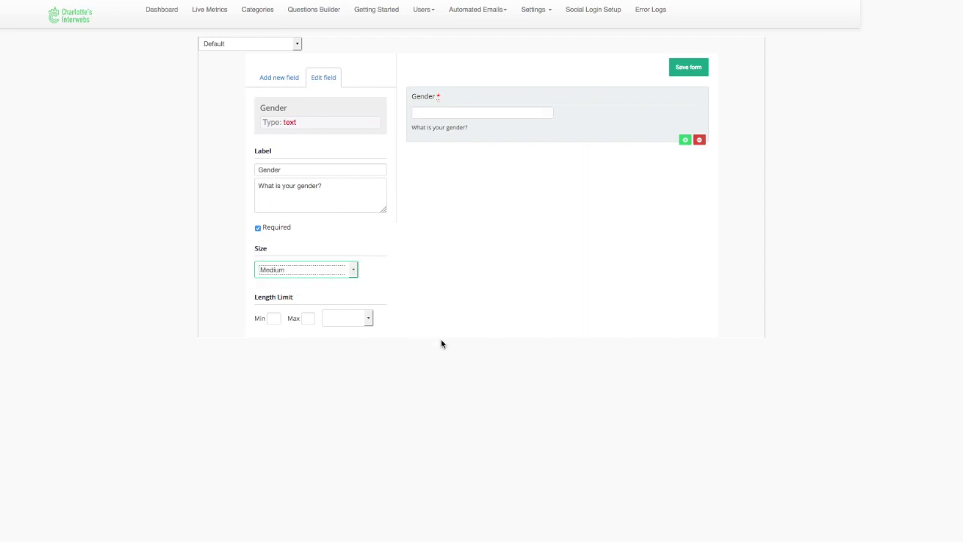
click(355, 273)
click(346, 276)
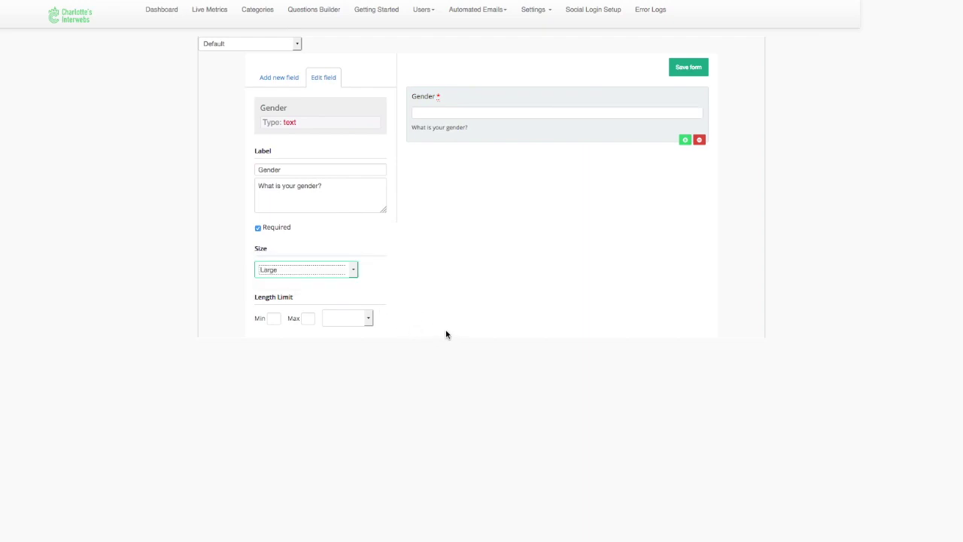
click(350, 275)
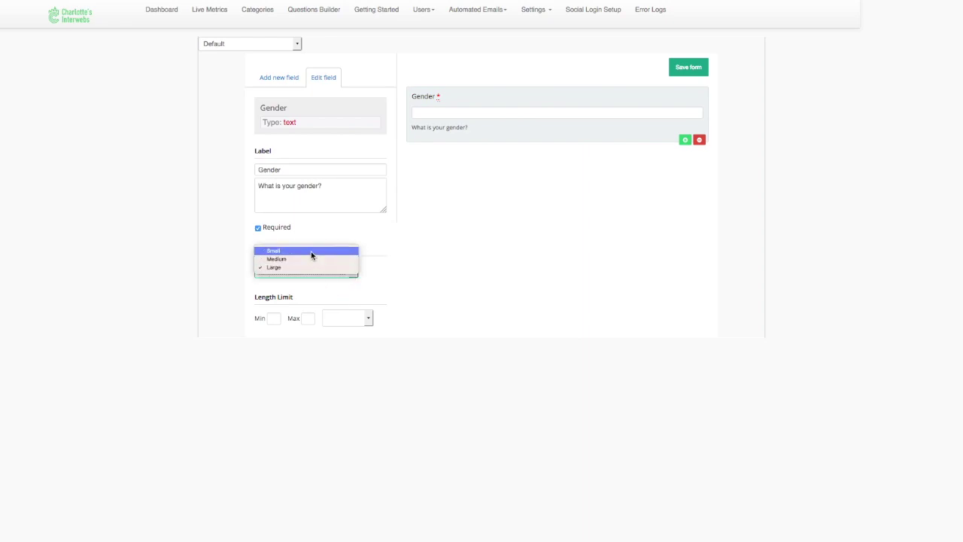
click(311, 251)
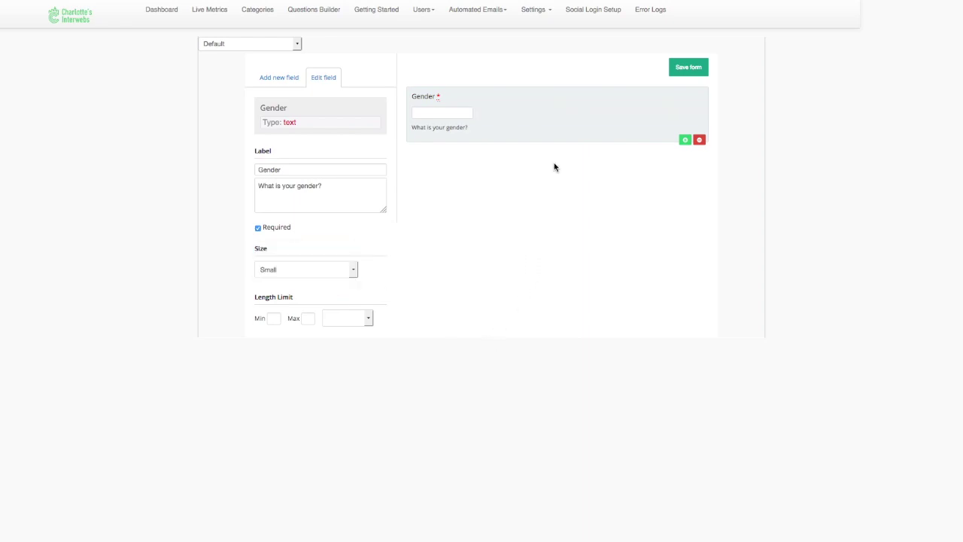
click(697, 75)
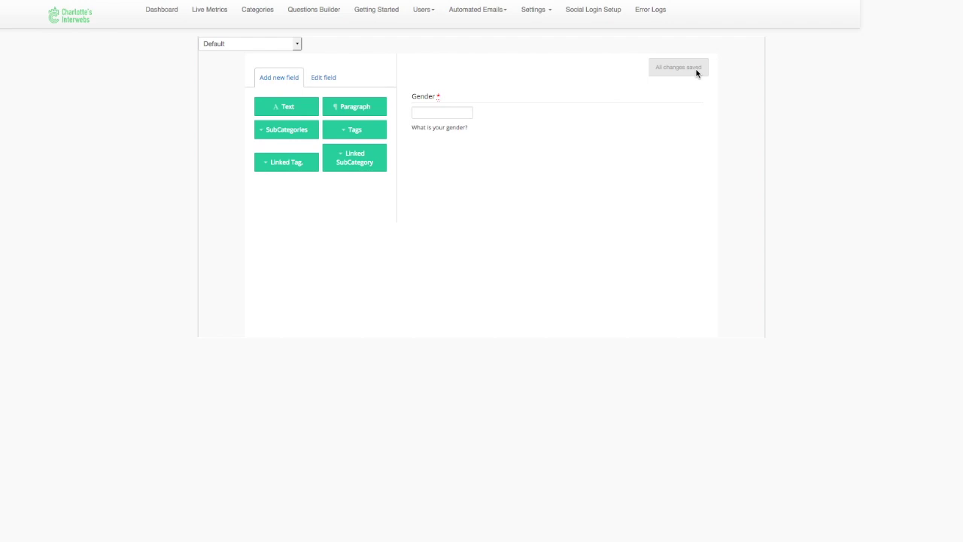
Delete the Gender field from the Default form and save the form.
click(558, 127)
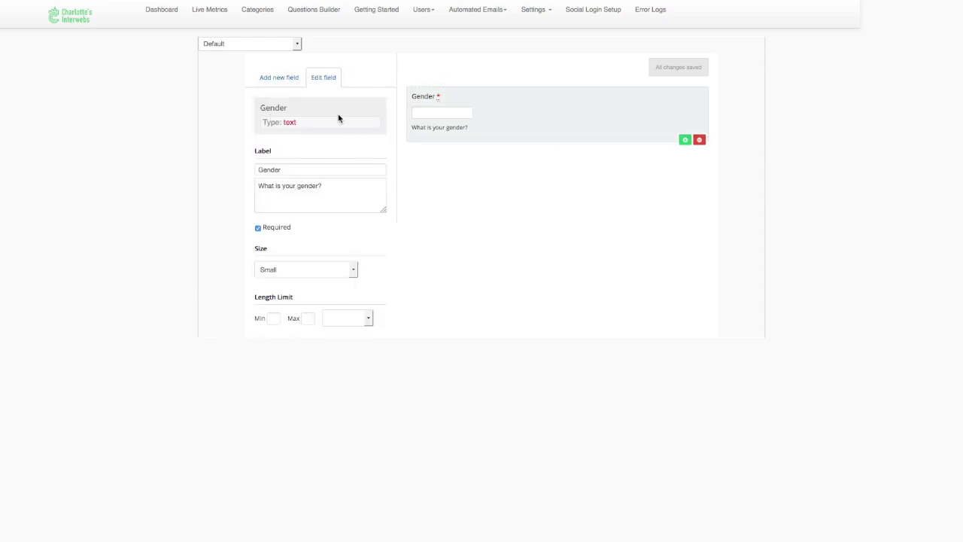
click(327, 193)
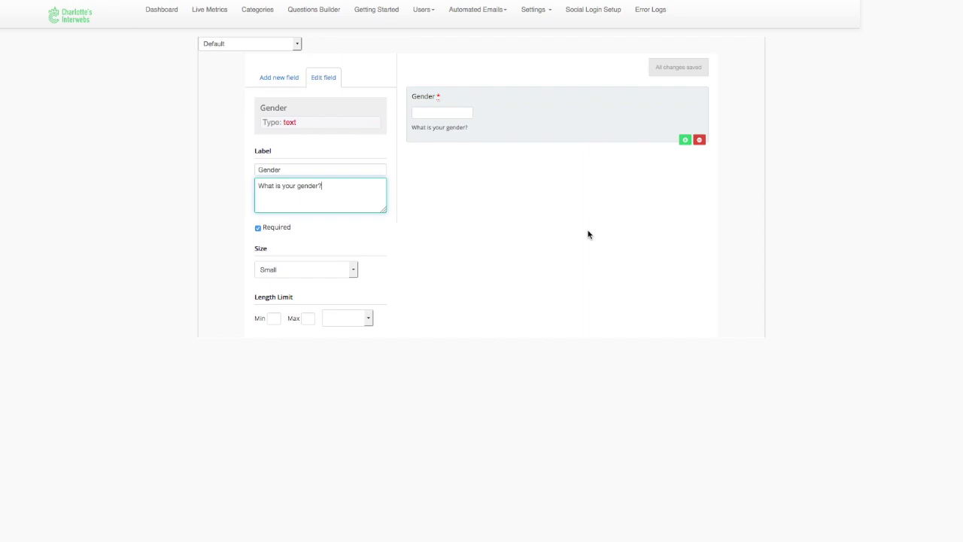
click(701, 144)
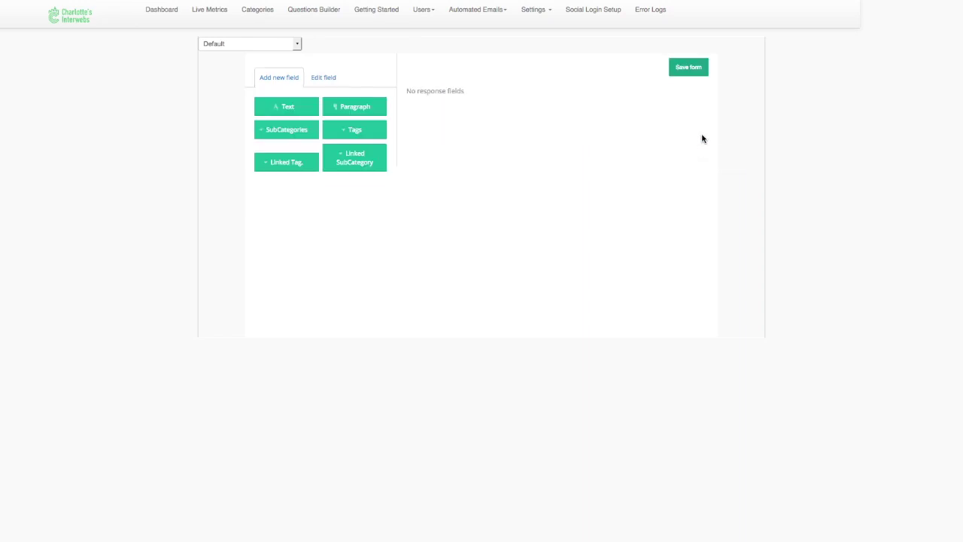
click(689, 69)
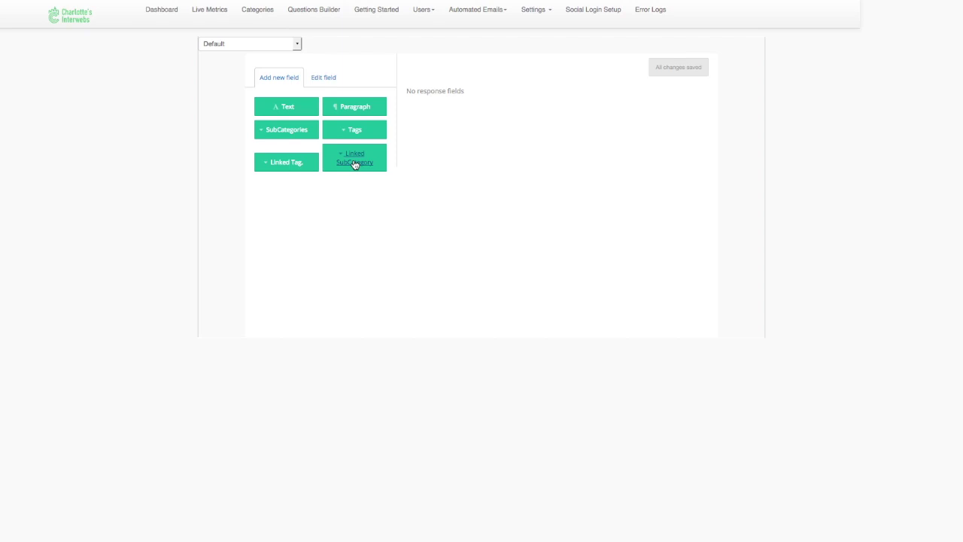
click(297, 45)
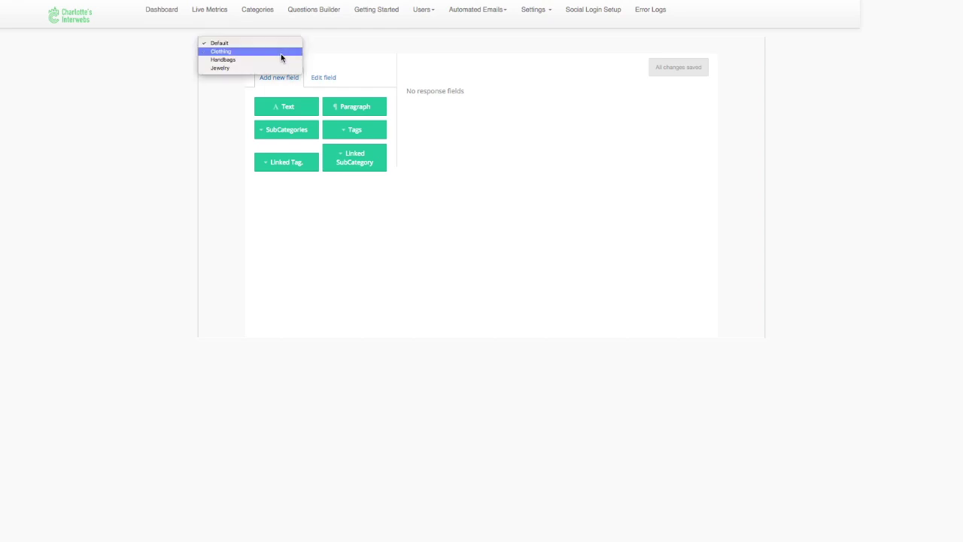
click(312, 58)
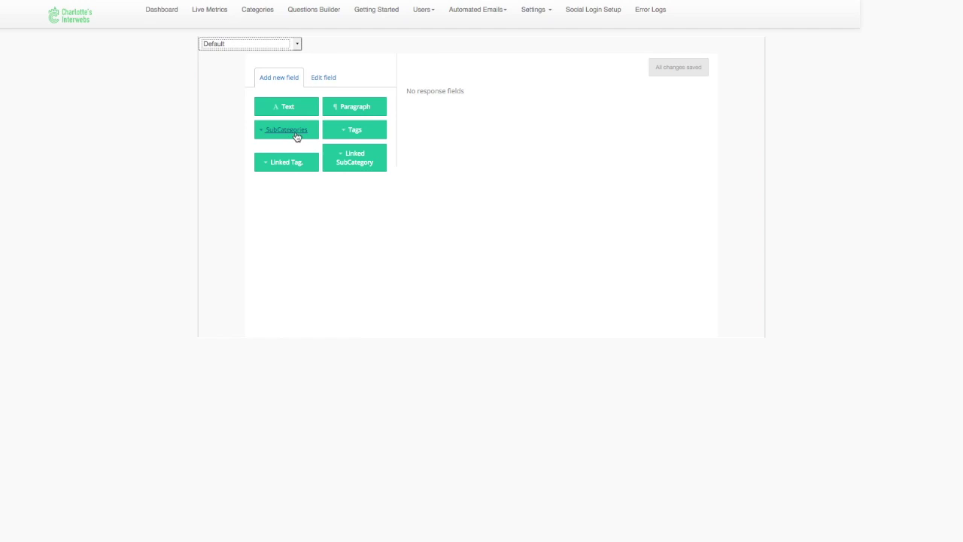
Add a linked subcategory field labelled "Subcategories" with the description "Please select all subcategories that apply." and save the Default form.
click(352, 161)
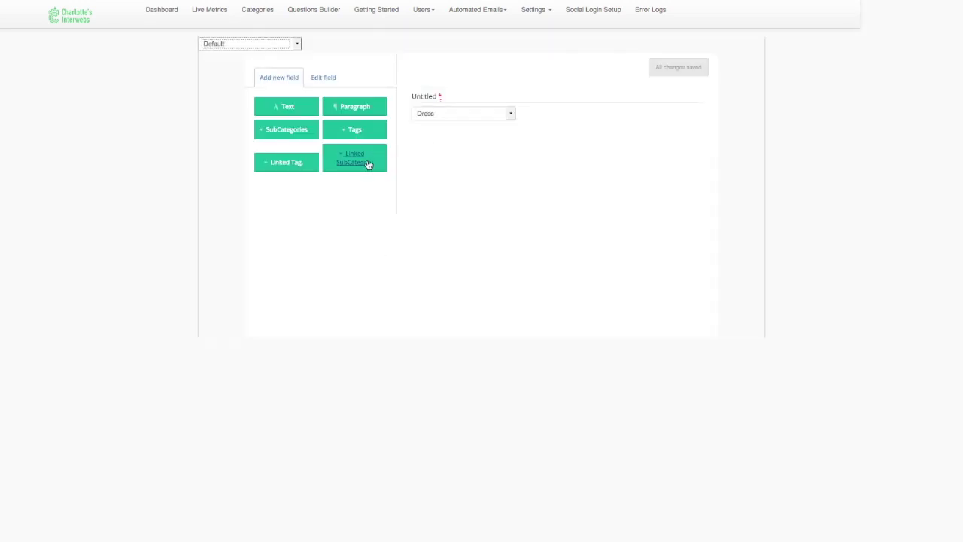
mouse_move(516, 97)
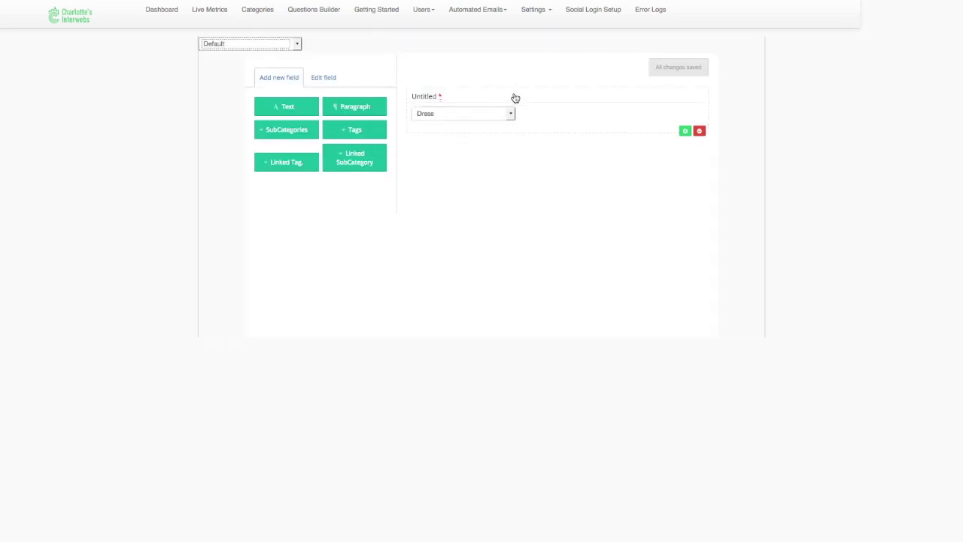
click(583, 121)
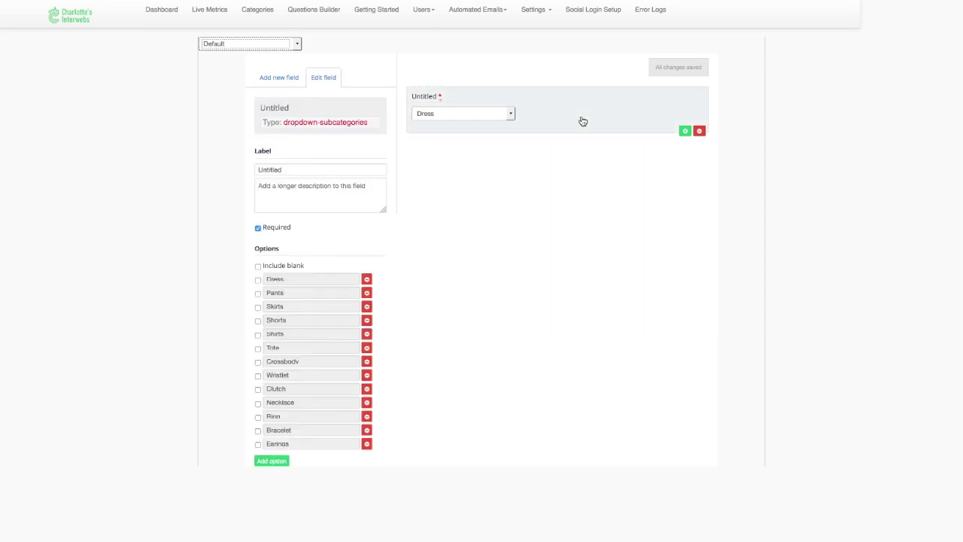
drag(311, 170, 250, 163)
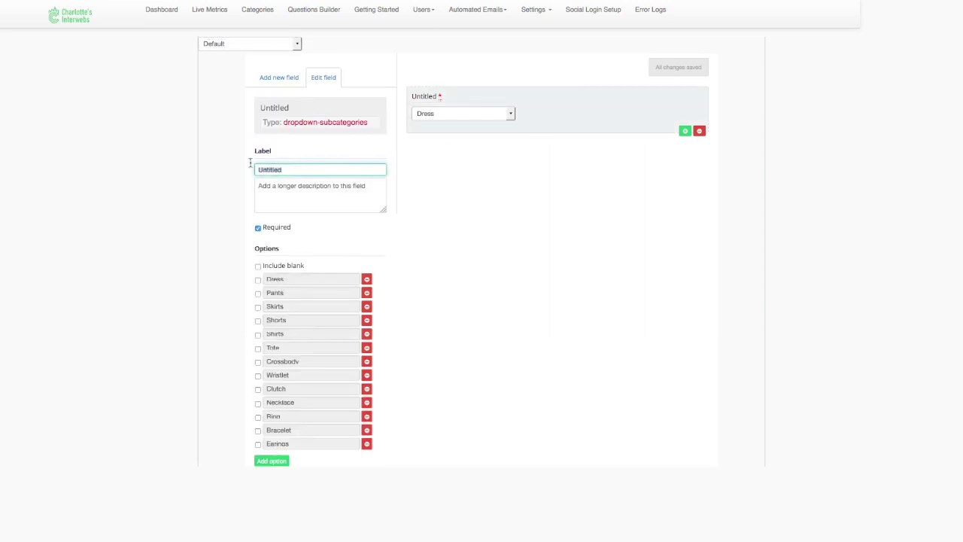
text(Su)
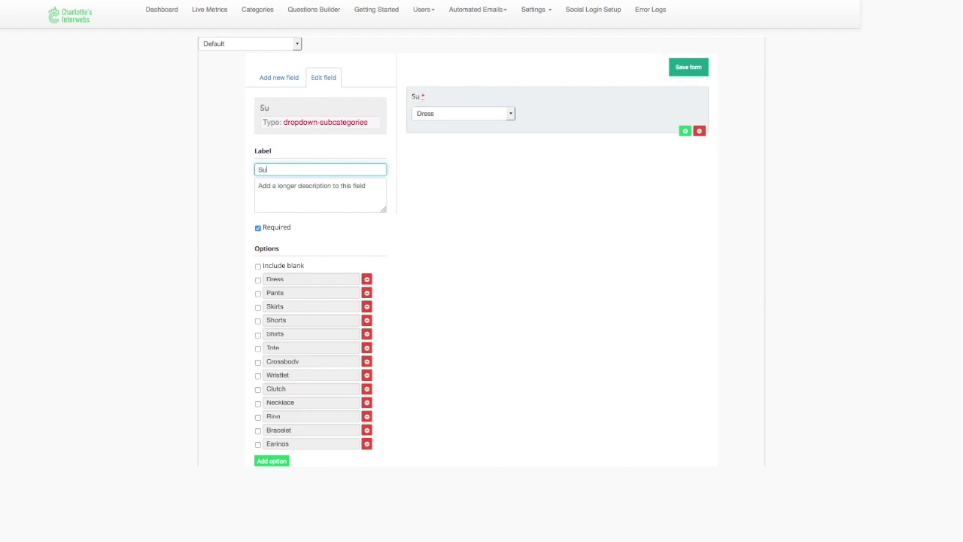
text(bcategories)
click(271, 184)
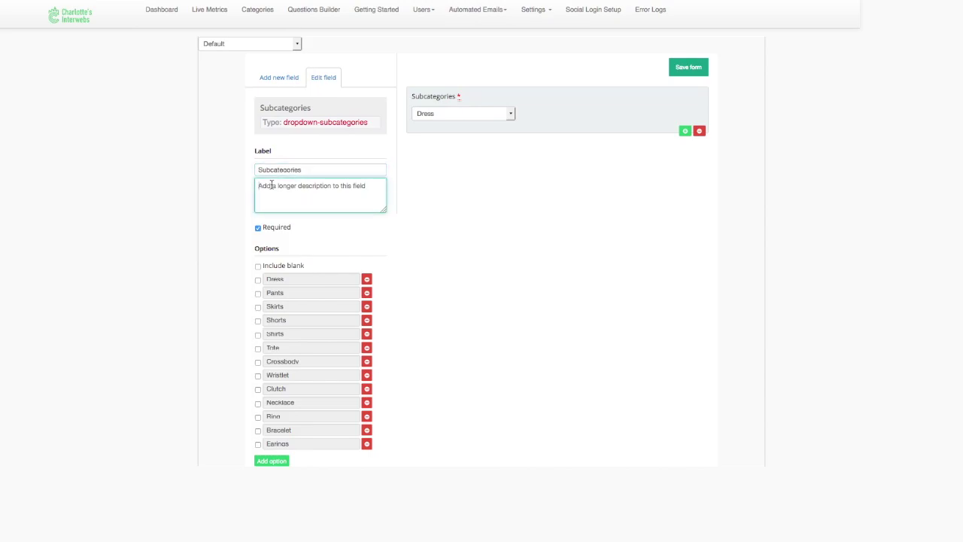
text(Pl)
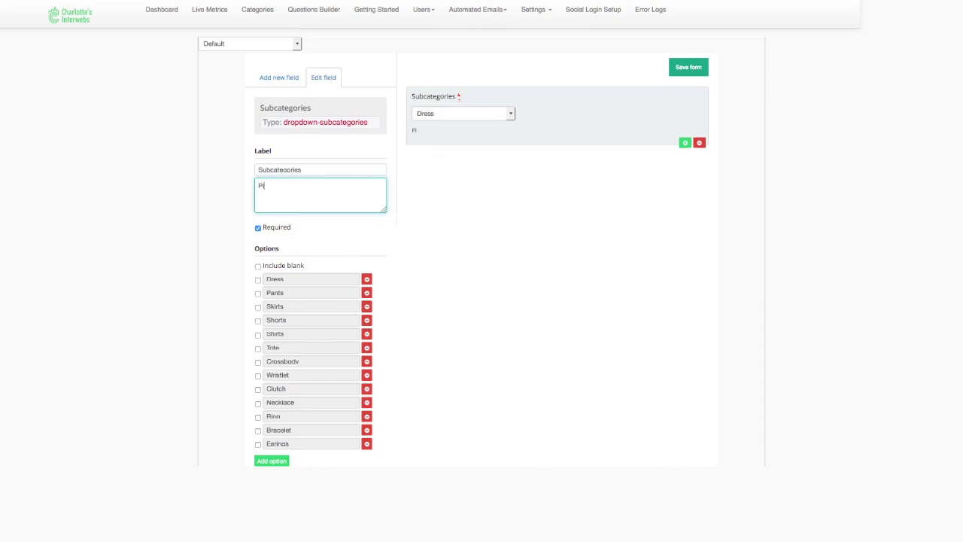
text(ease select all subcategories that apply.)
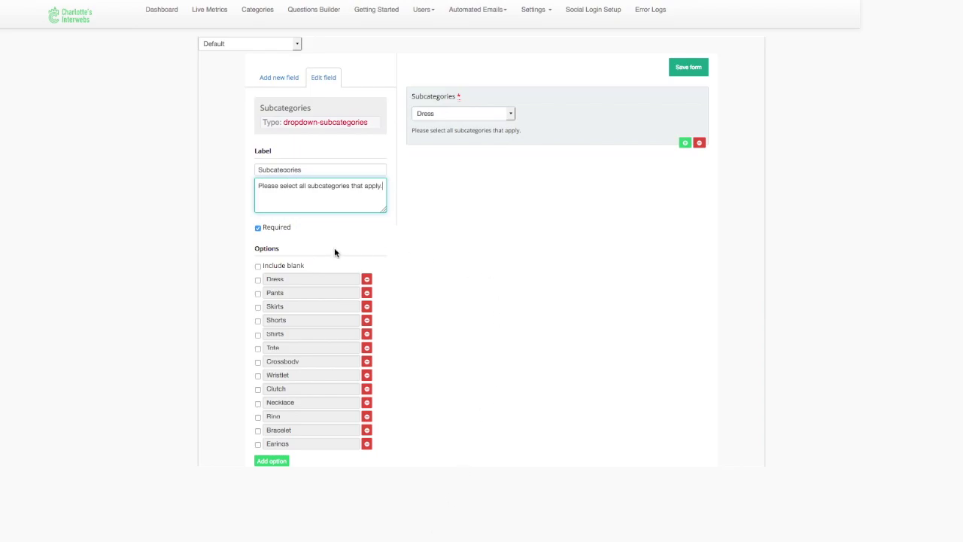
click(690, 68)
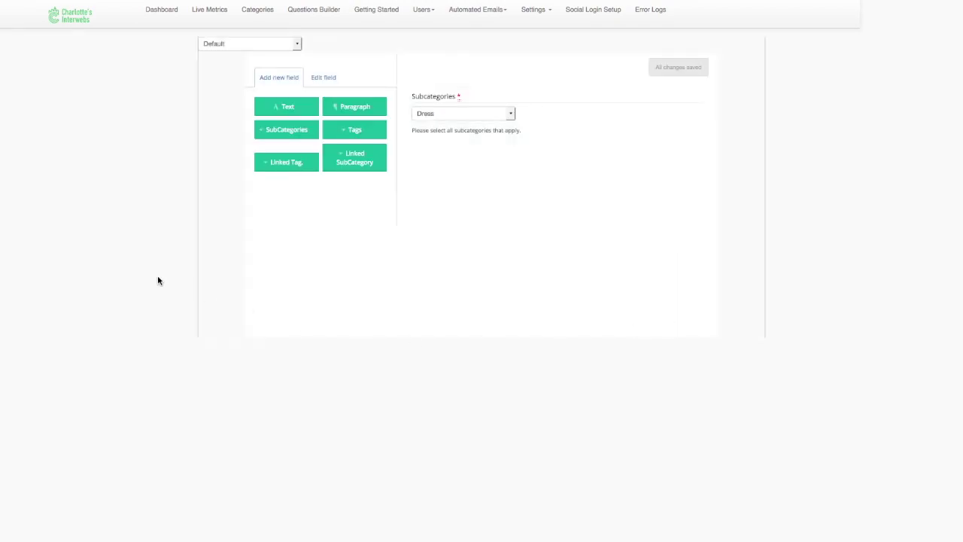
Add a linked tag field labelled "Tags" with the description "Please select all tags that apply." and save the Default form.
click(280, 169)
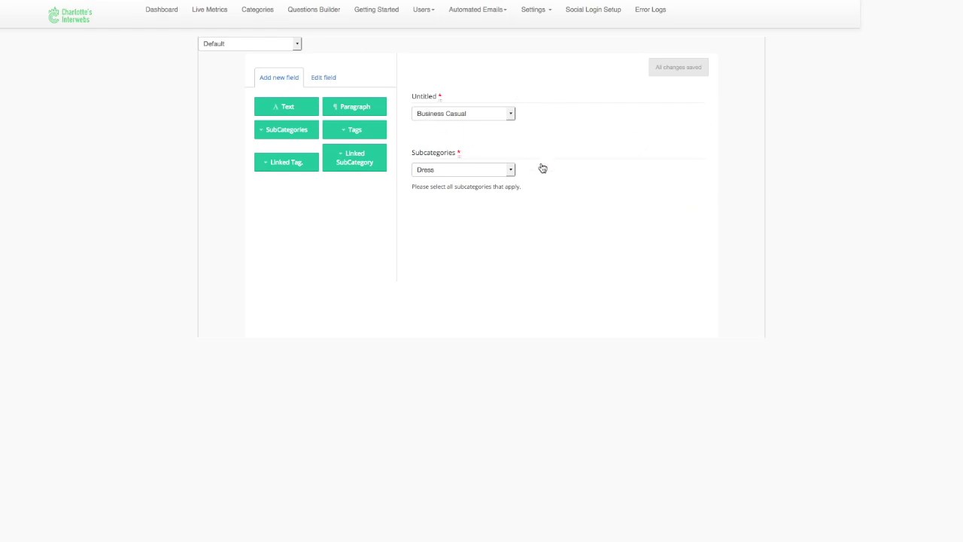
click(572, 122)
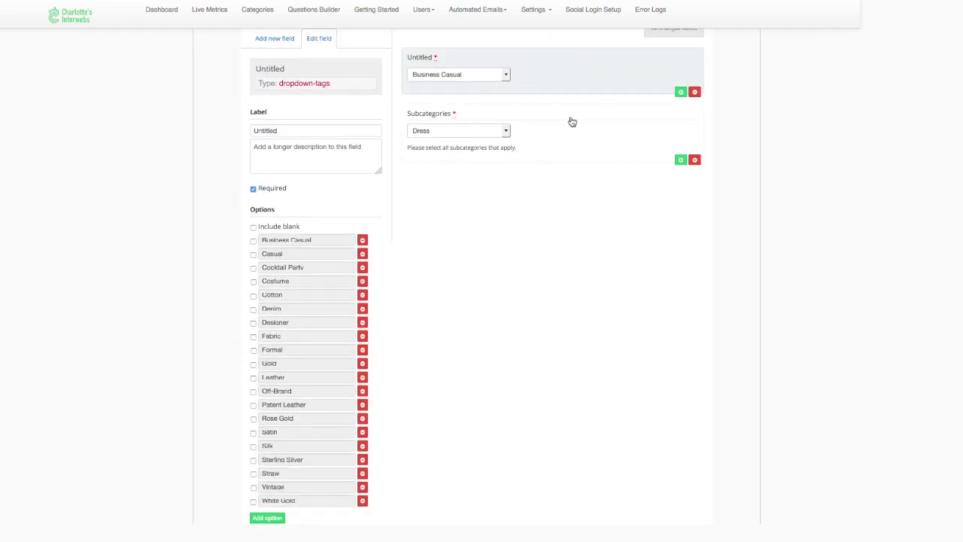
click(273, 128)
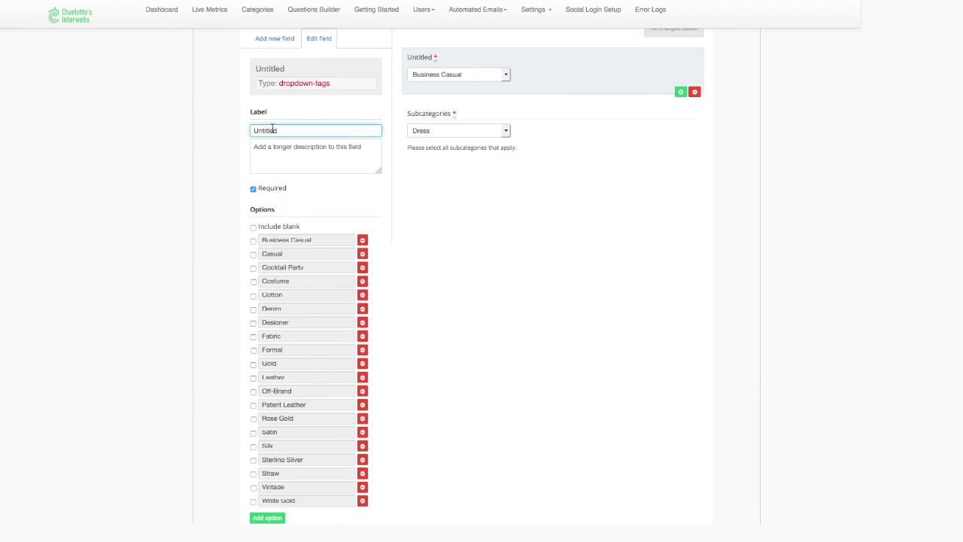
text(T)
drag(289, 128, 236, 133)
text(Tags)
click(282, 152)
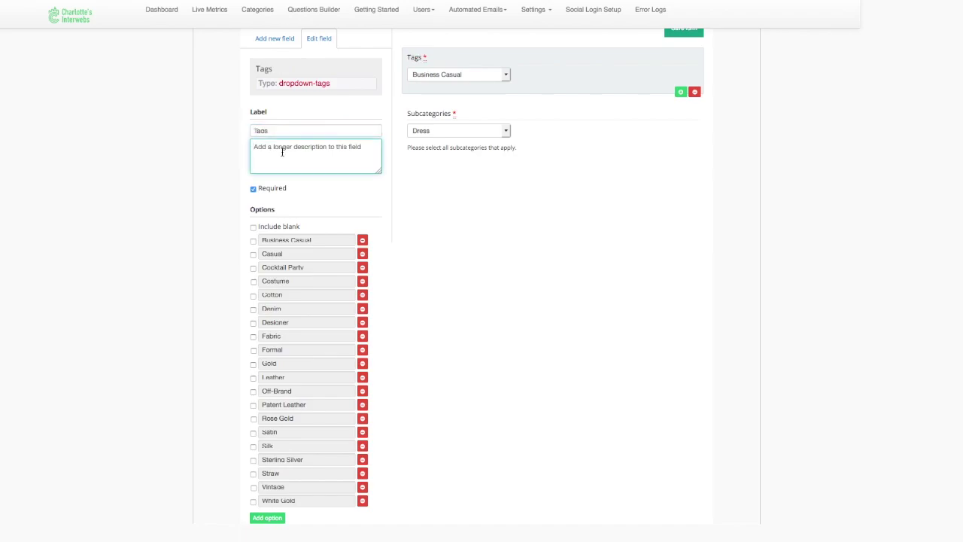
text(Please select all tags that apply.)
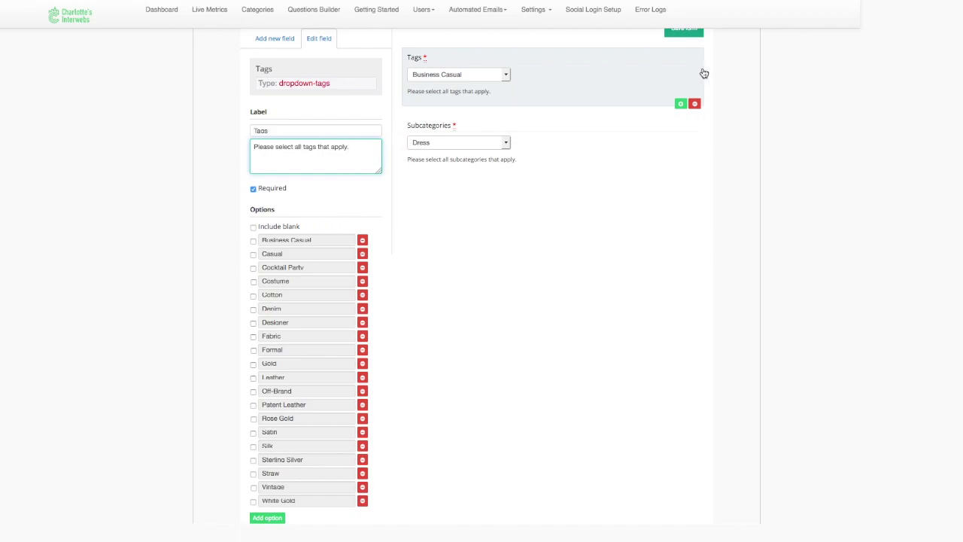
scroll(721, 67, up, 1)
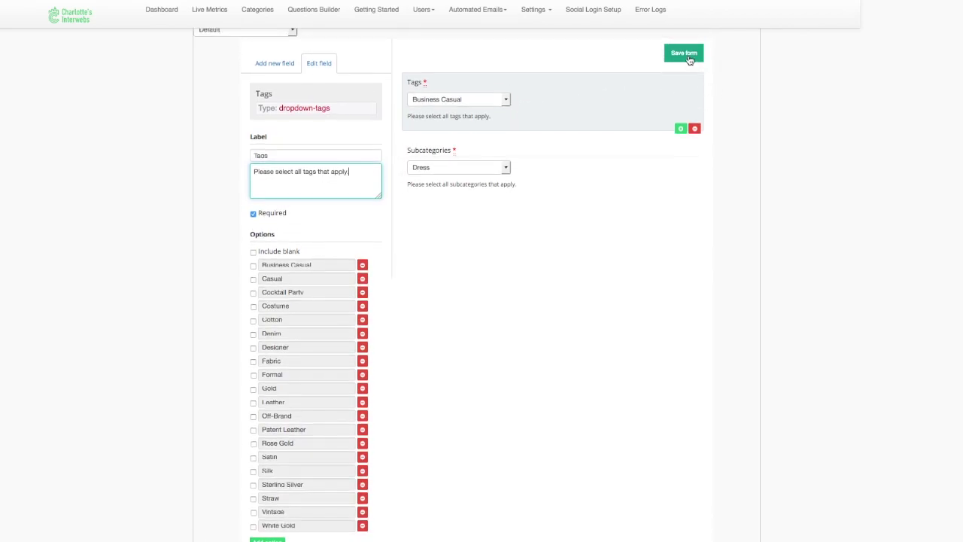
click(685, 53)
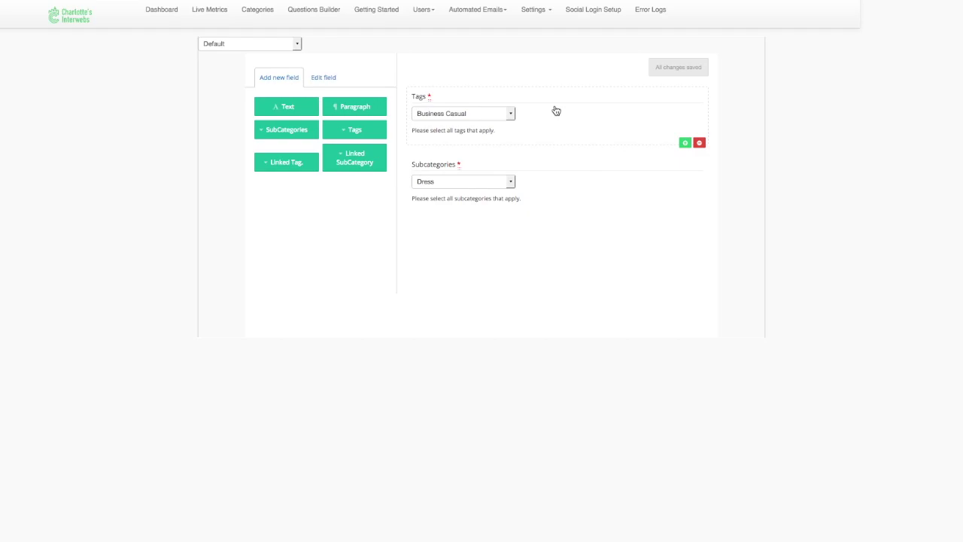
Move the Tags field below the Subcategories field and save the form.
drag(556, 110, 558, 213)
scroll(607, 246, down, 1)
scroll(608, 263, up, 1)
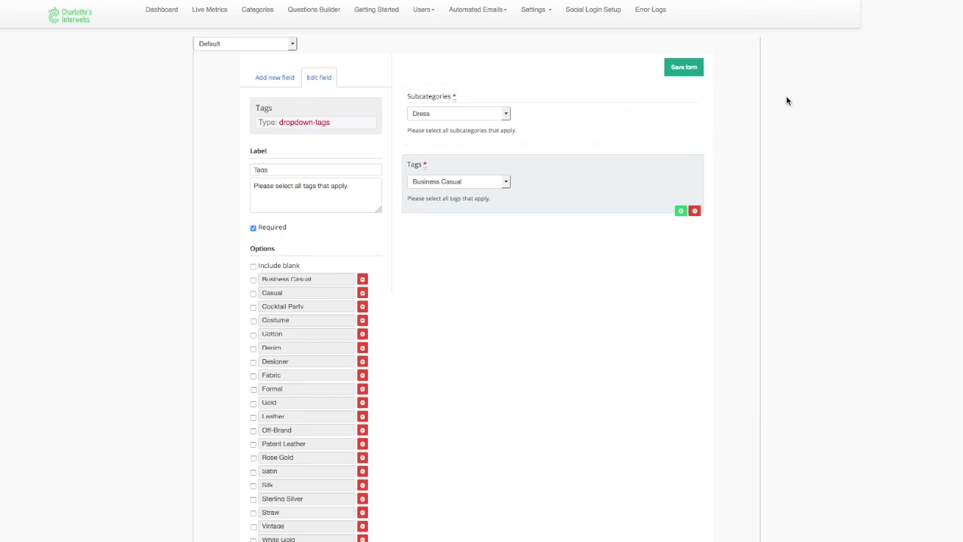
click(688, 71)
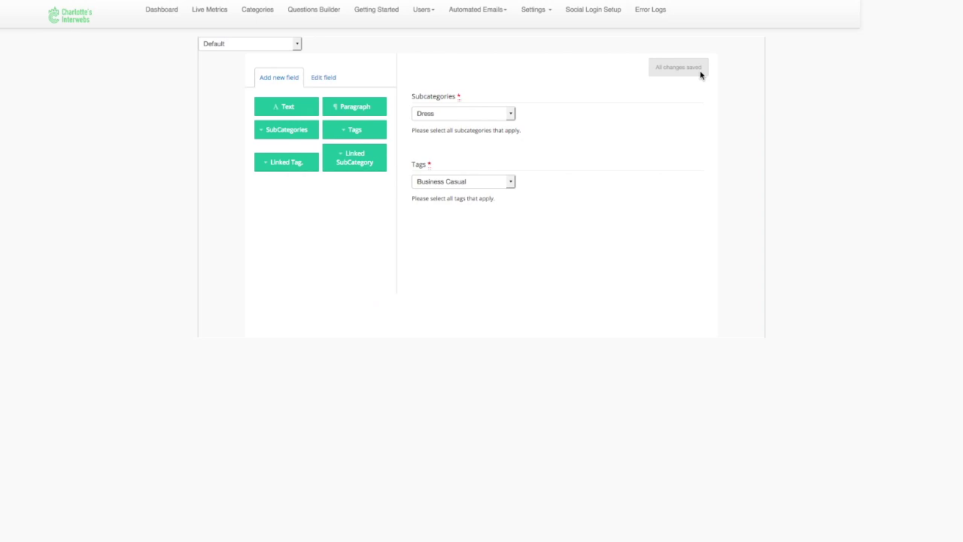
Include a blank option in the Subcategories dropdown and save the form.
click(578, 125)
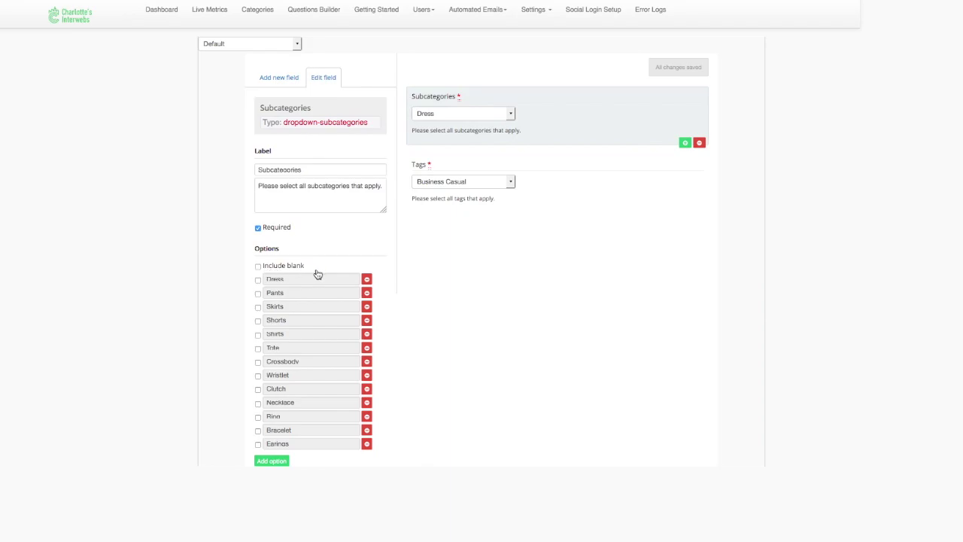
click(258, 265)
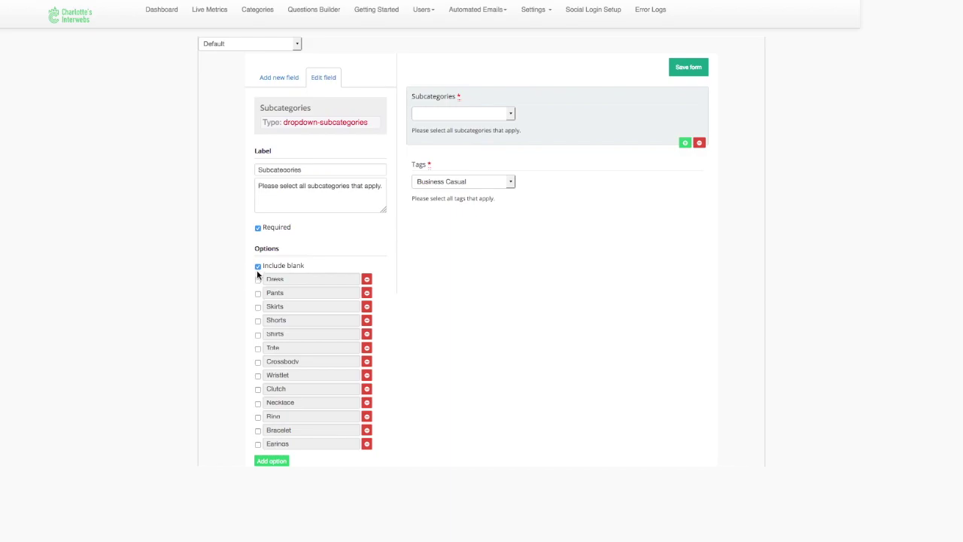
click(686, 75)
click(616, 137)
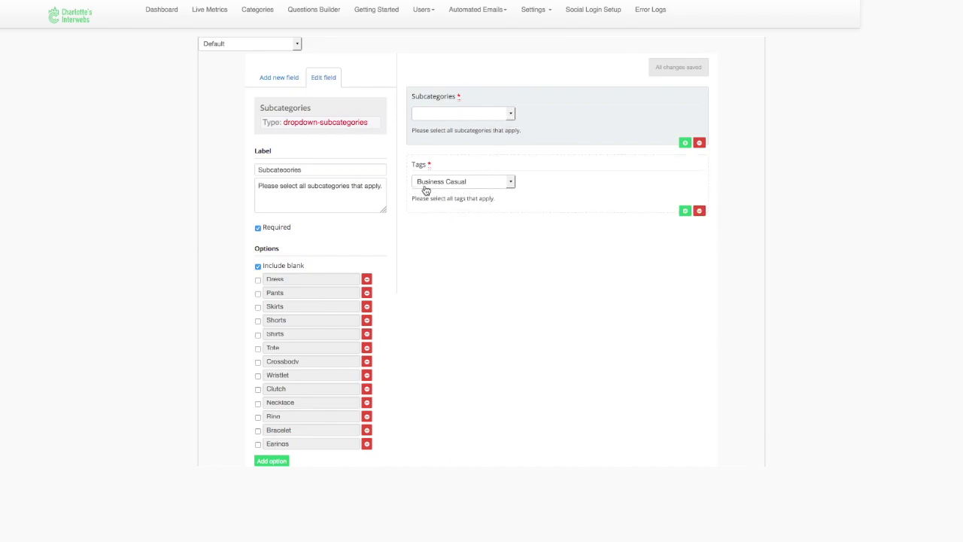
Include a blank option in the Tags dropdown and save the form.
click(574, 191)
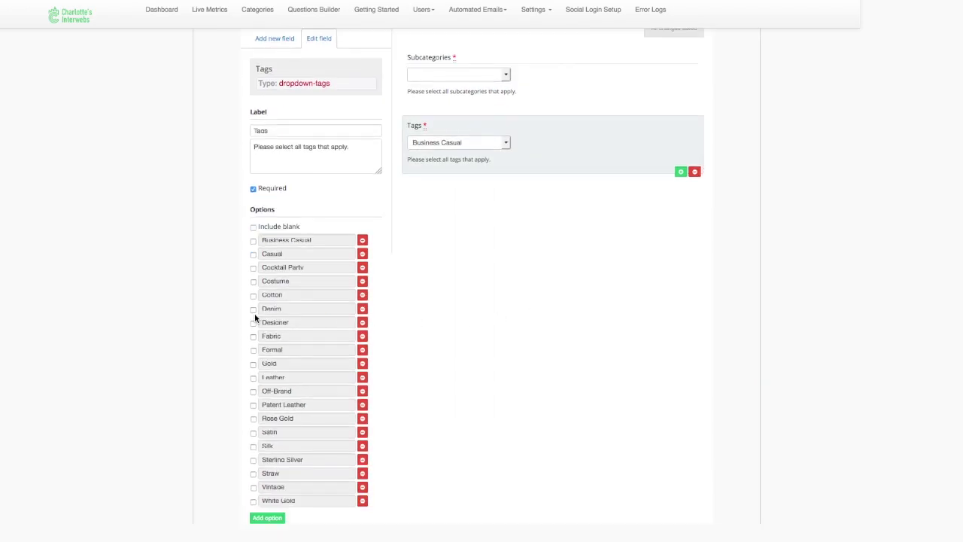
click(253, 227)
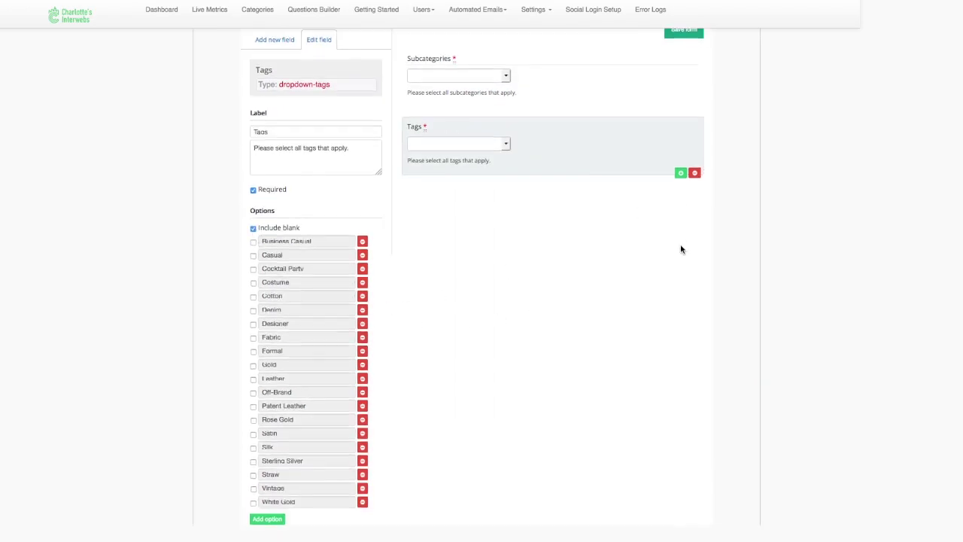
scroll(680, 249, up, 1)
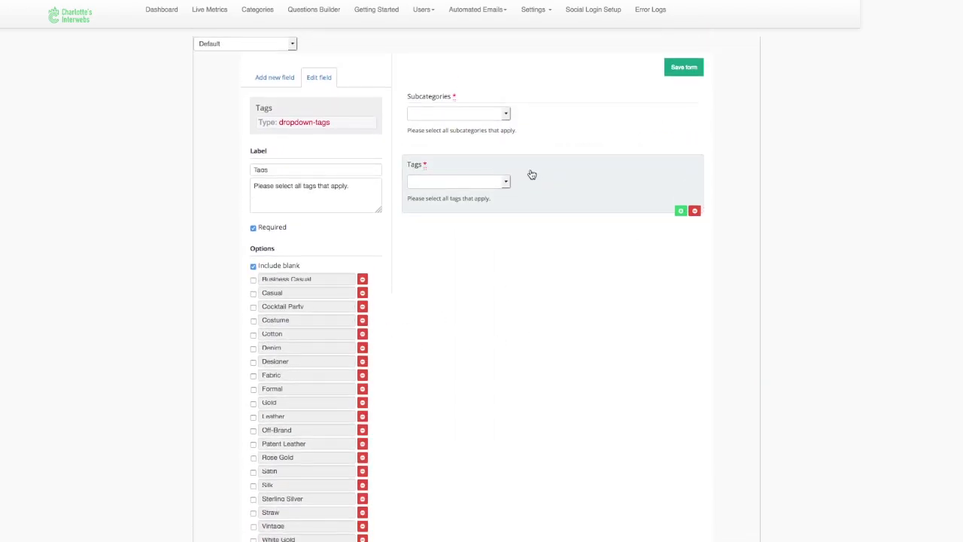
click(686, 69)
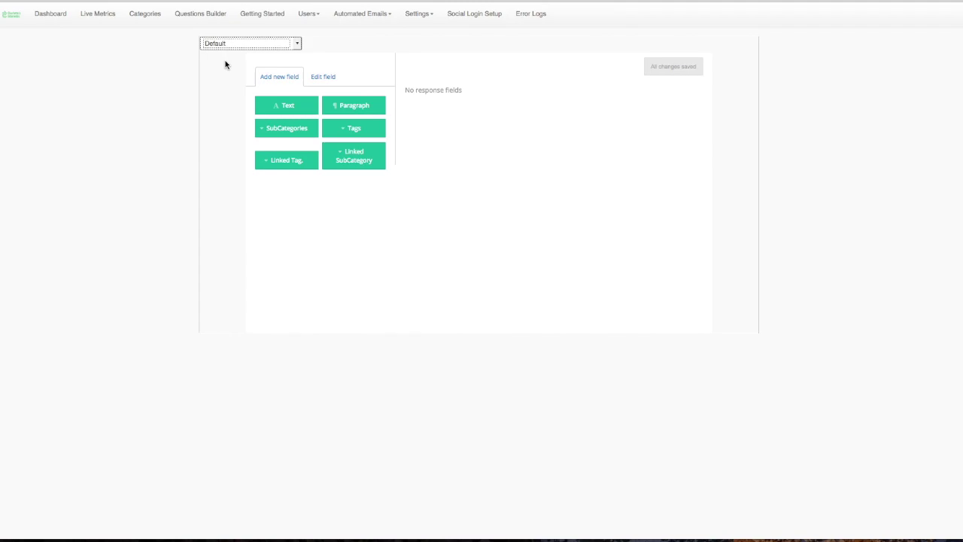
Switch to the Clothing category, add a linked subcategory field to its form and open that field for editing.
click(235, 44)
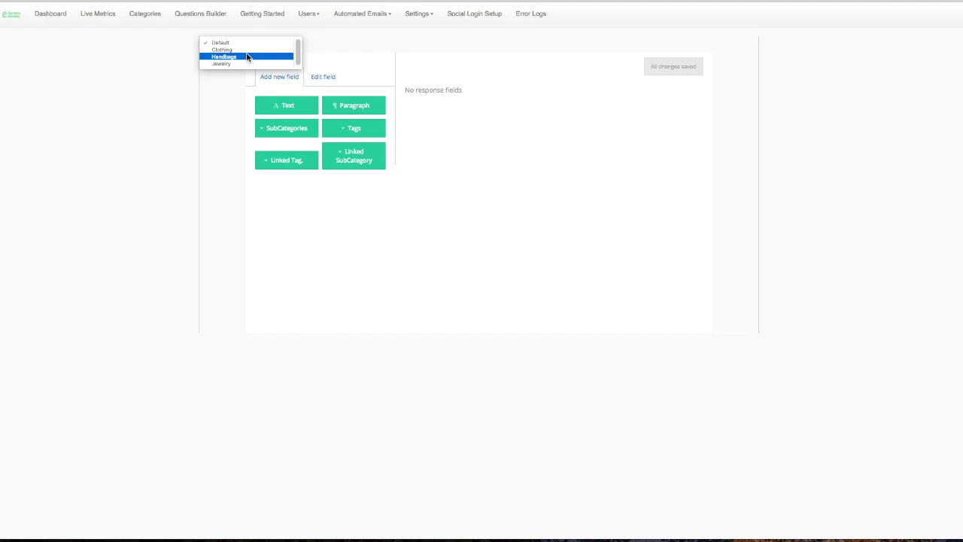
click(248, 51)
click(258, 224)
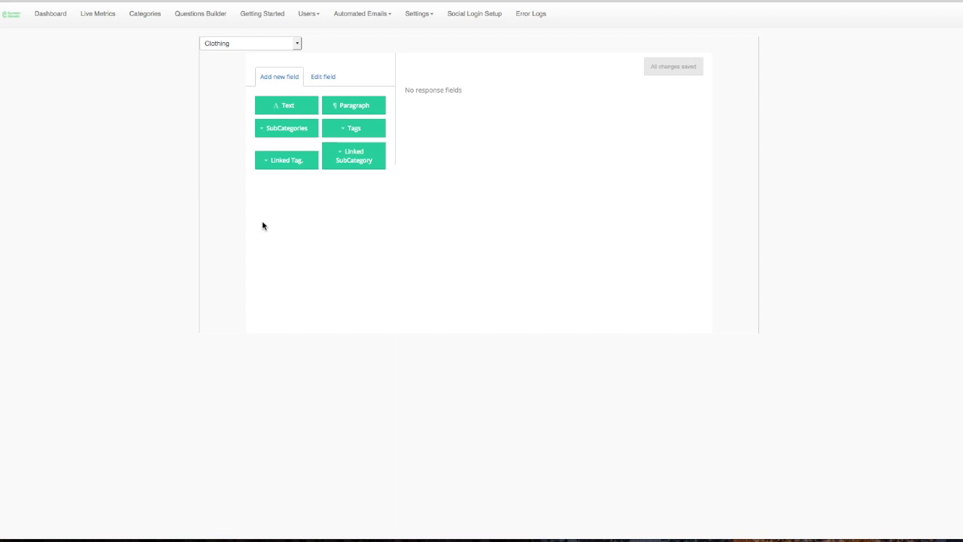
click(351, 159)
mouse_move(492, 124)
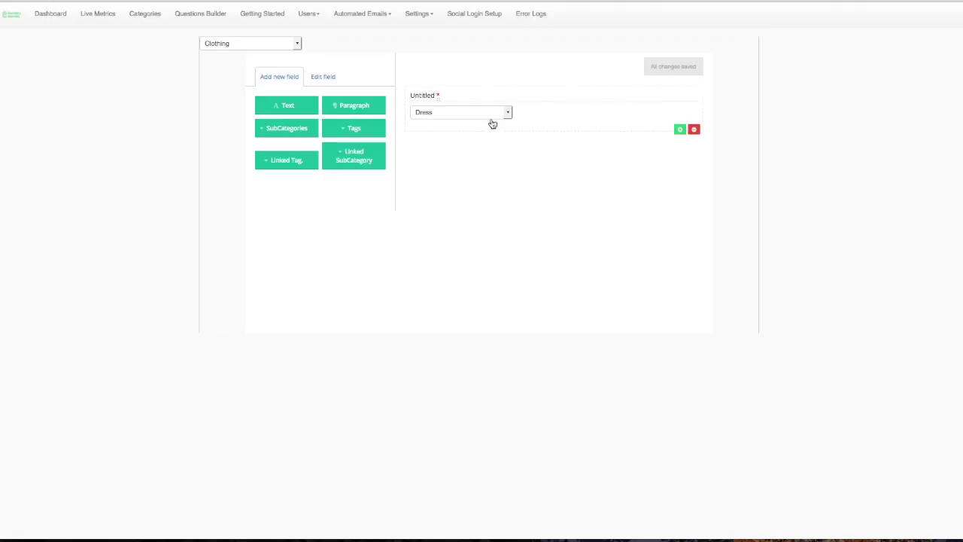
click(574, 111)
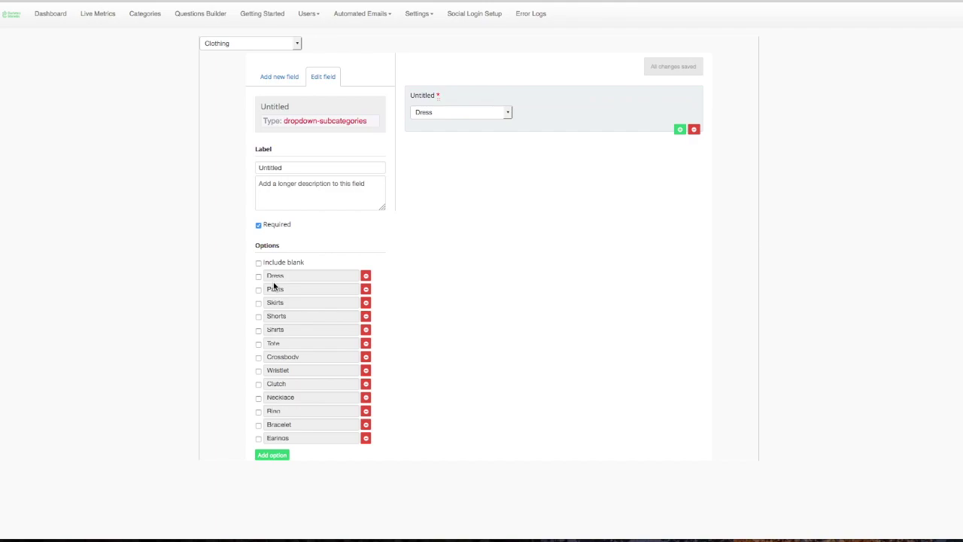
Label the Clothing form's new subcategory field "Garment Type".
click(283, 168)
key(BackSpace)
key(BackSpace)
key(BackSpace)
key(BackSpace)
key(BackSpace)
key(BackSpace)
key(BackSpace)
key(BackSpace)
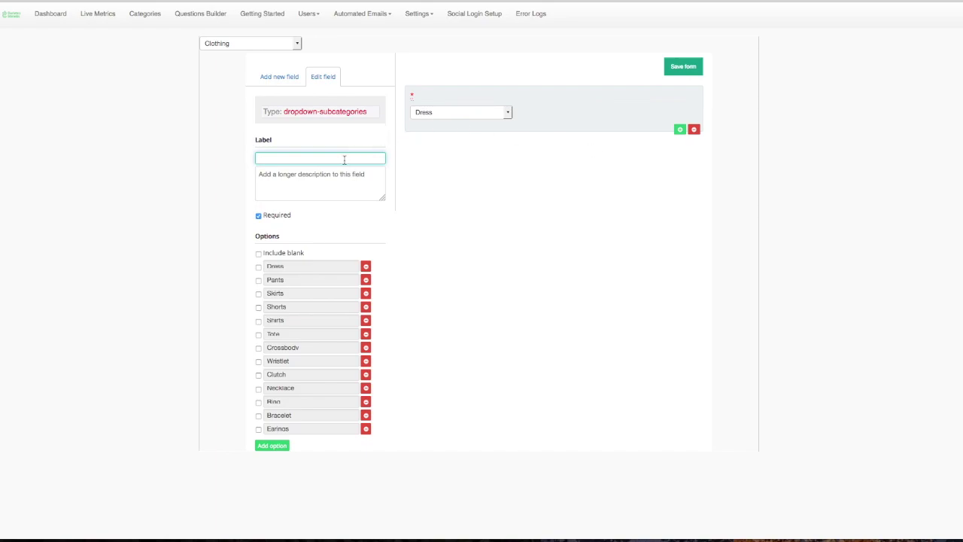
text(Gar)
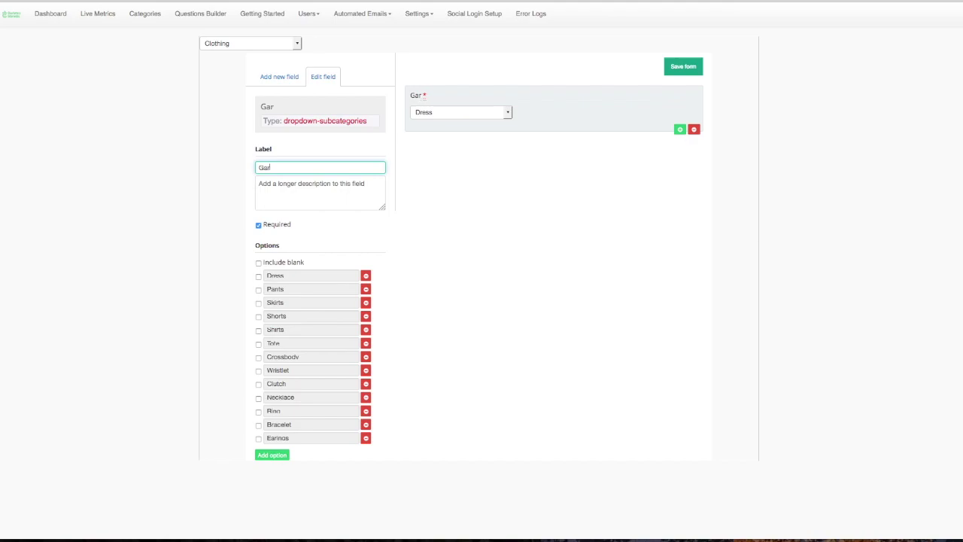
text(ment Type)
Give the Garment Type field the description "What is the garment type?" and make it not required.
key(Tab)
text(W)
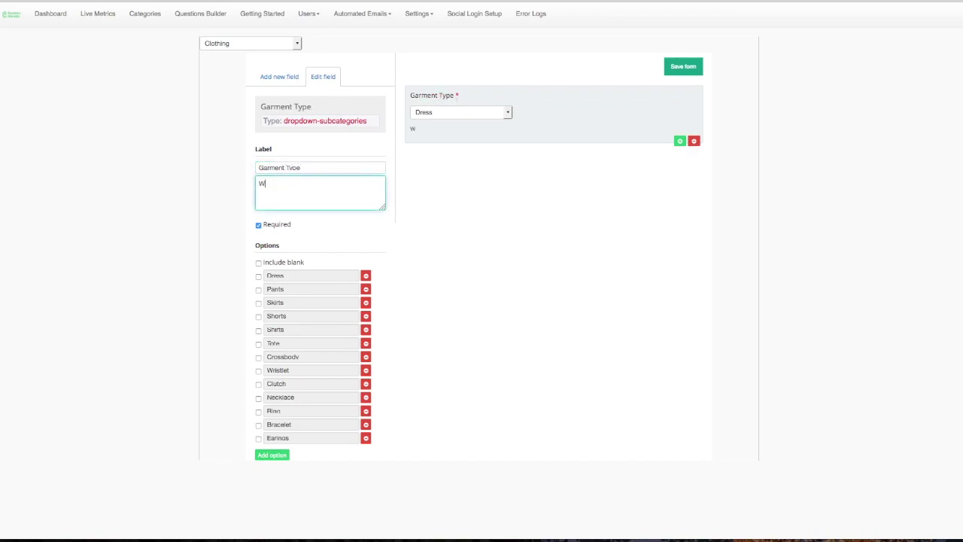
text(hat is the garment type?)
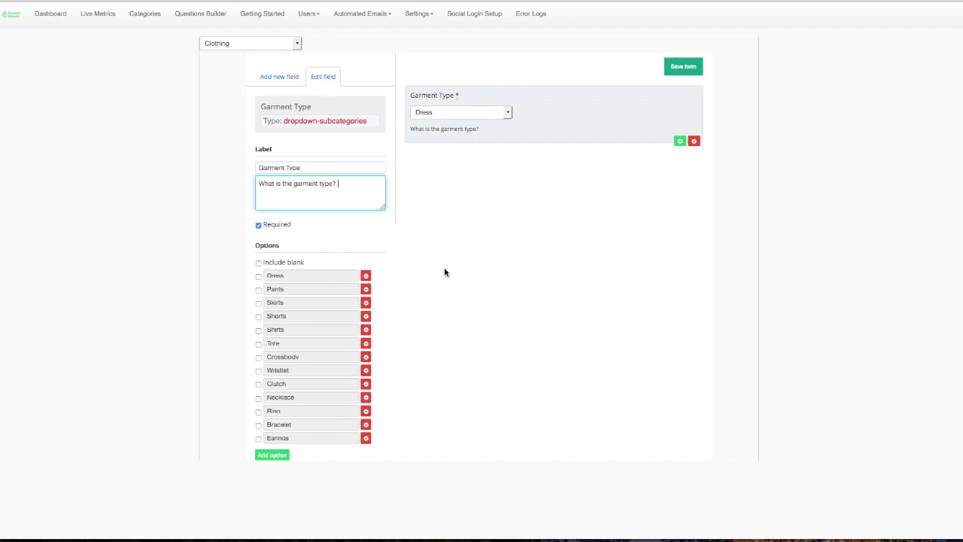
click(443, 299)
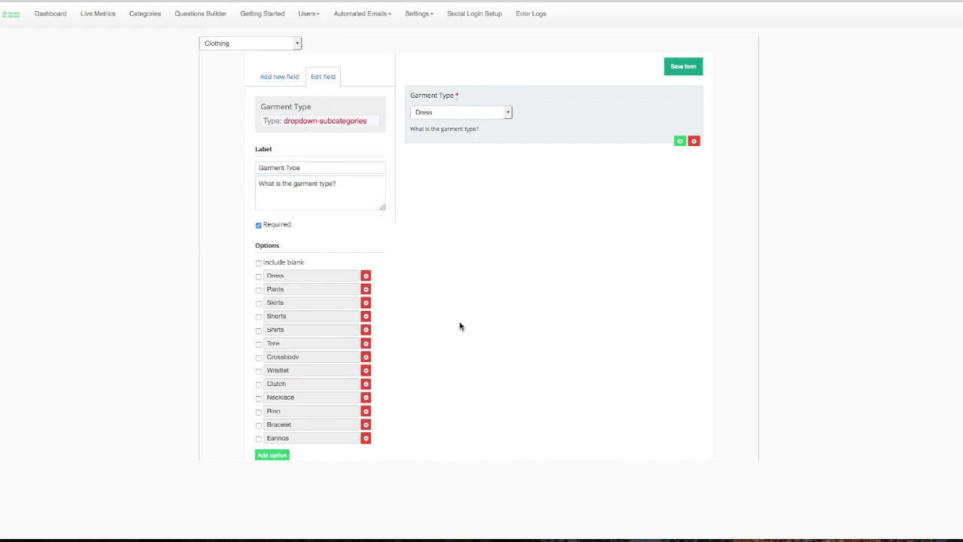
click(258, 226)
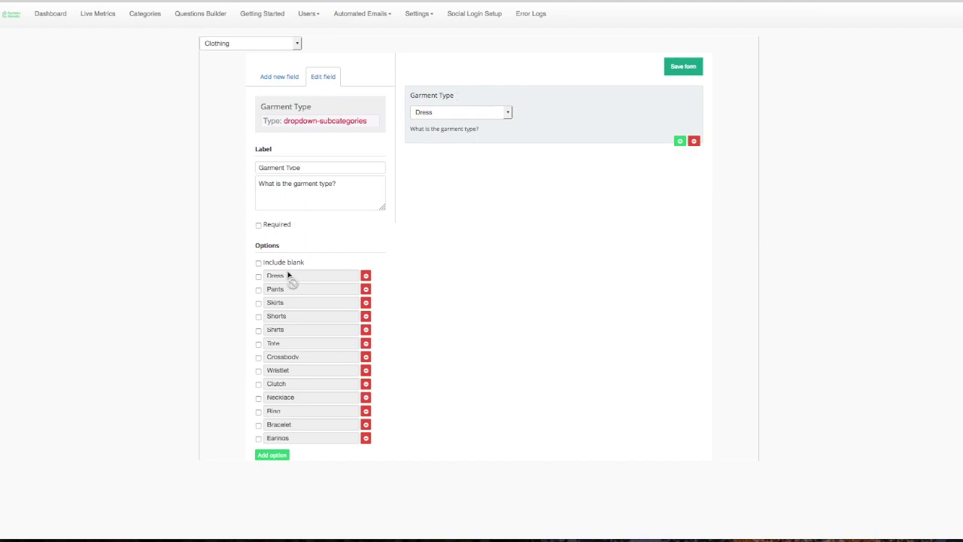
Make Garment Type required and remove its Tote, Crossbody, Wristlet, Clutch, Necklace, Ring, Bracelet and Earrings options.
click(259, 225)
click(366, 440)
click(366, 426)
click(367, 414)
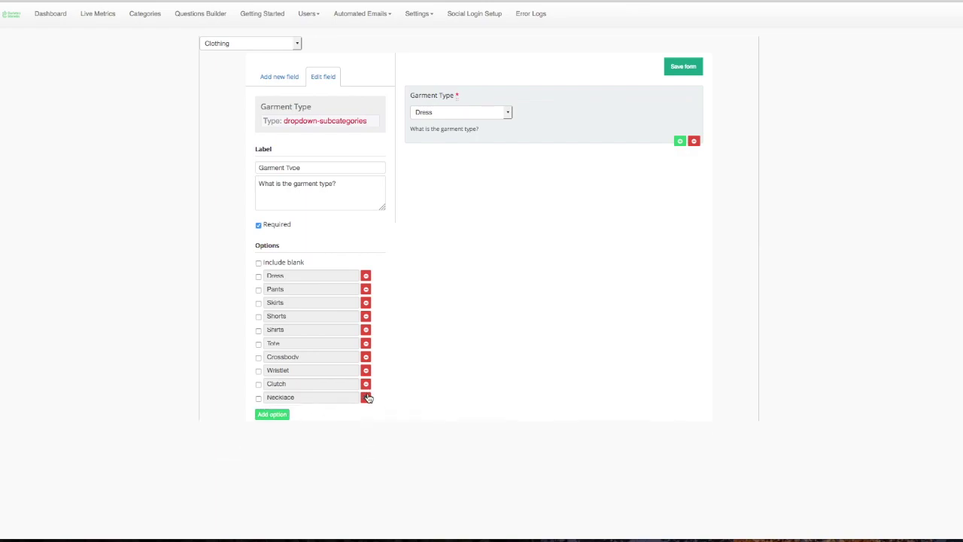
click(367, 397)
click(366, 384)
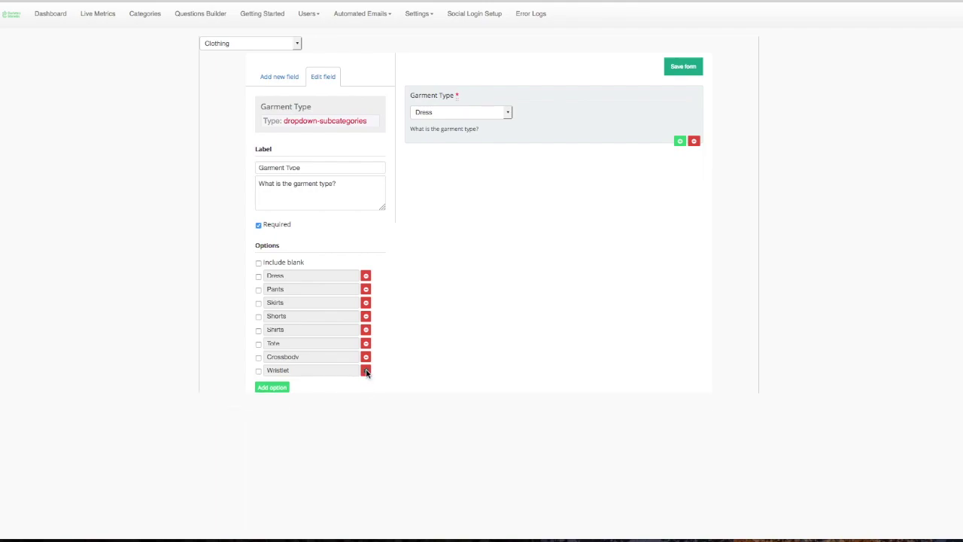
click(365, 371)
click(365, 357)
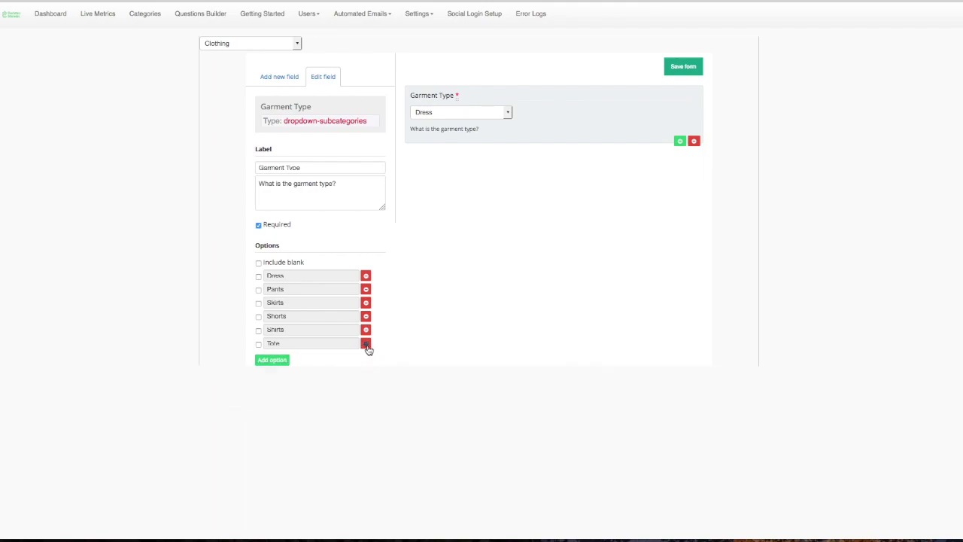
click(366, 345)
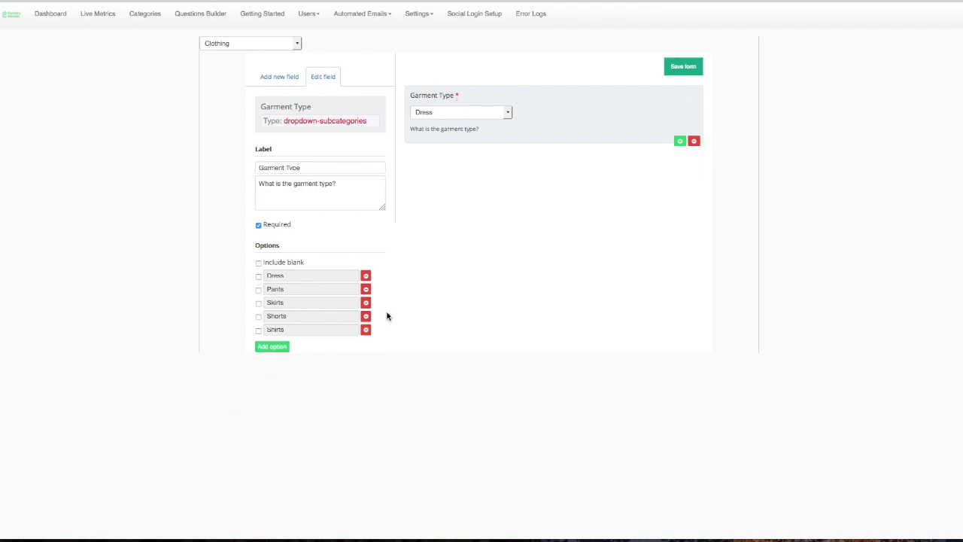
Include a blank option in the Garment Type dropdown and save the Clothing form.
click(282, 330)
click(259, 265)
click(680, 68)
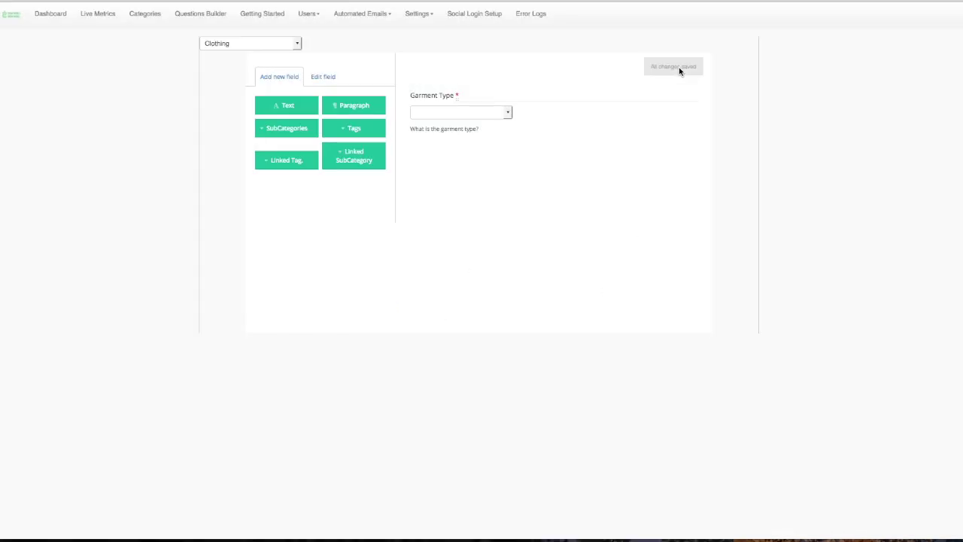
Add a linked tag field to the Clothing form and label it "Material".
mouse_move(668, 142)
click(277, 167)
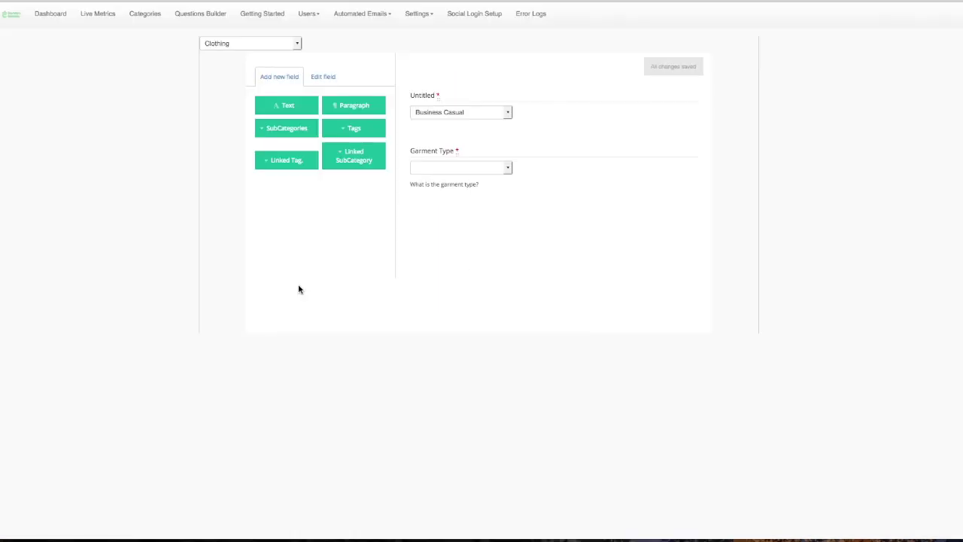
click(609, 114)
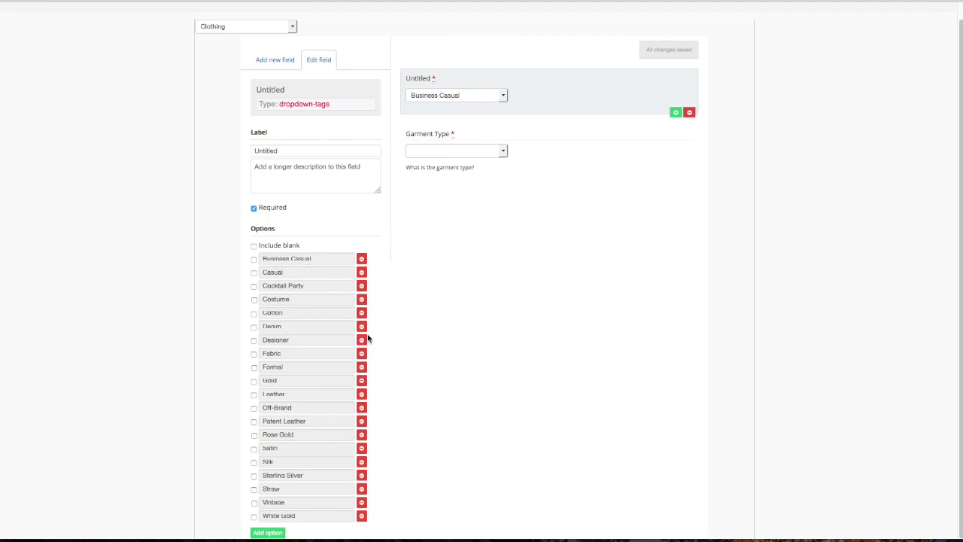
click(276, 151)
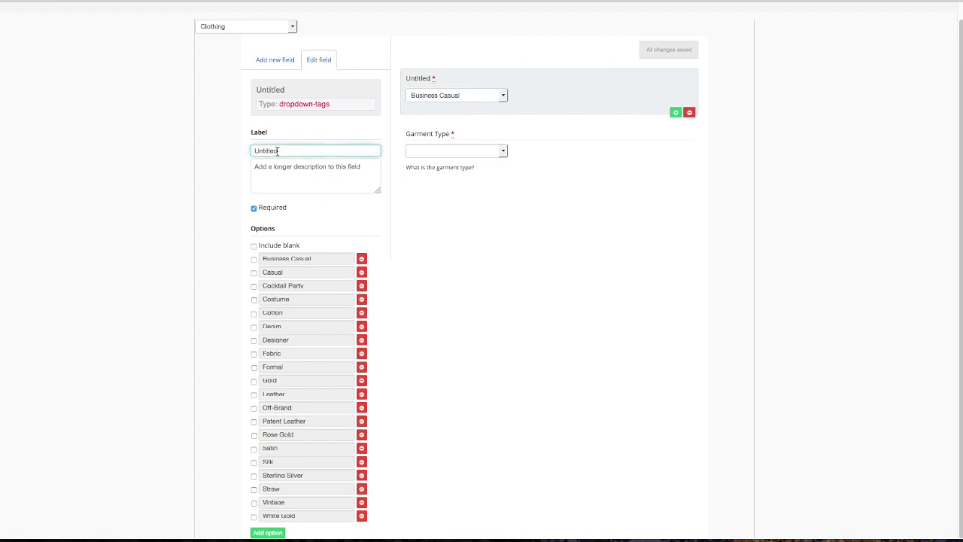
drag(294, 151, 245, 153)
text(Material)
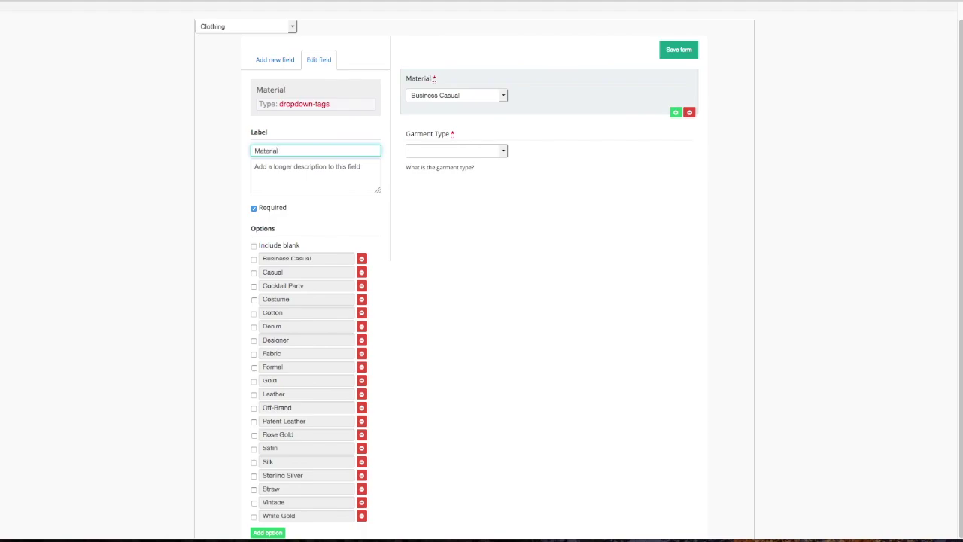
Give the Material field the description "What material is the garment made from?".
click(275, 173)
text(W)
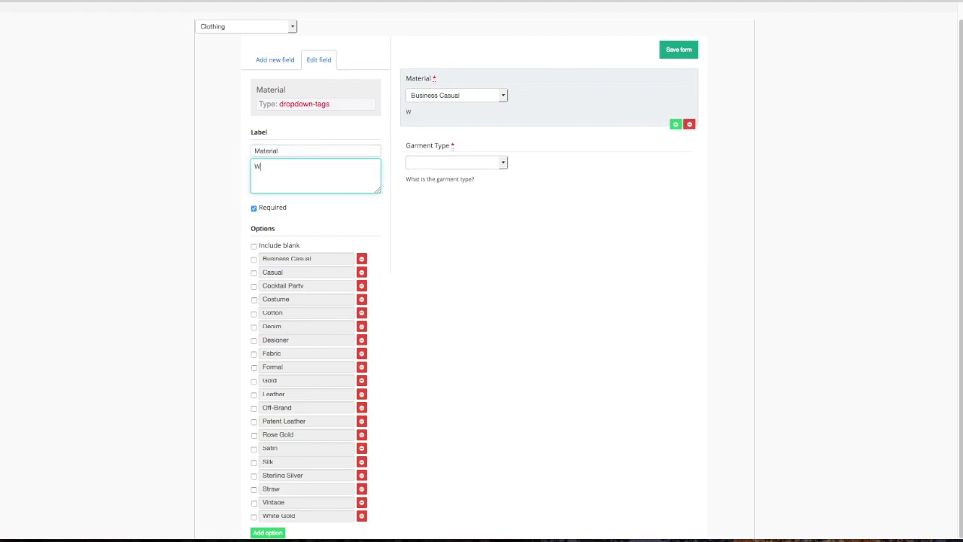
text(hat material is the garment made from?)
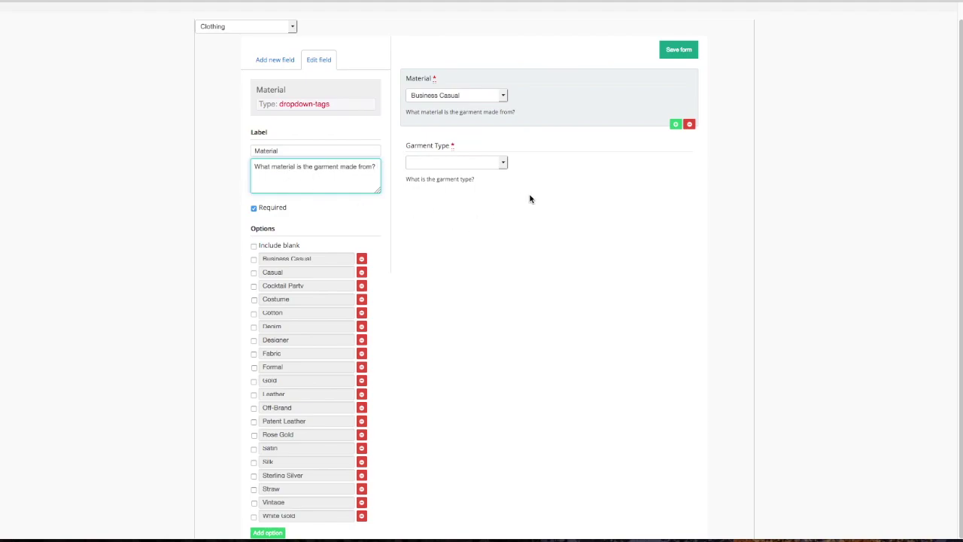
Remove every Material option except Cotton, Denim, Fabric, Leather, Patent Leather, Satin and Silk.
click(362, 517)
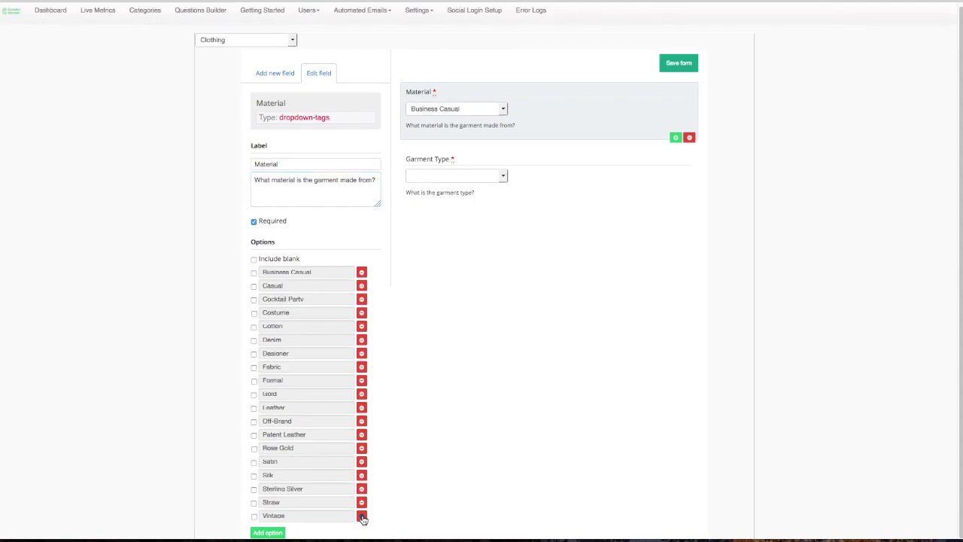
click(362, 518)
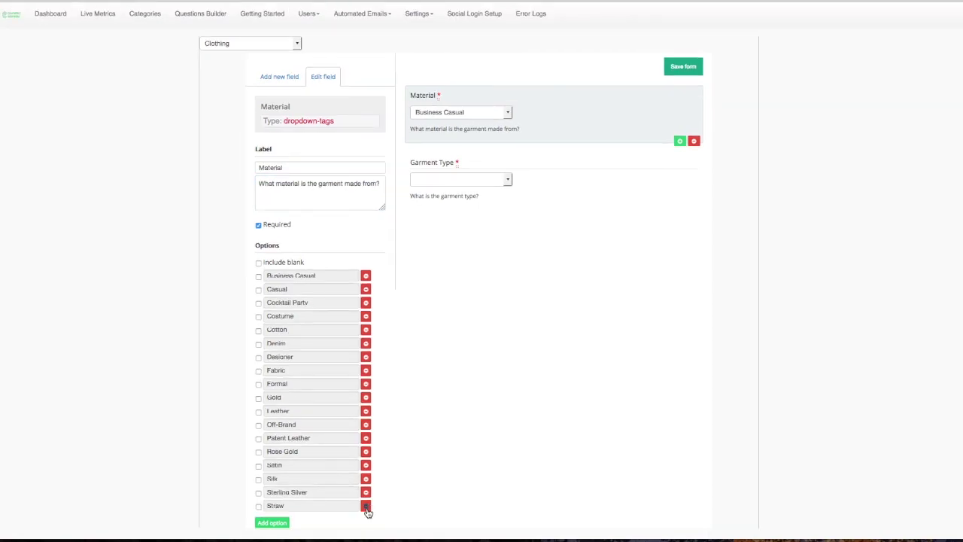
click(366, 506)
click(365, 492)
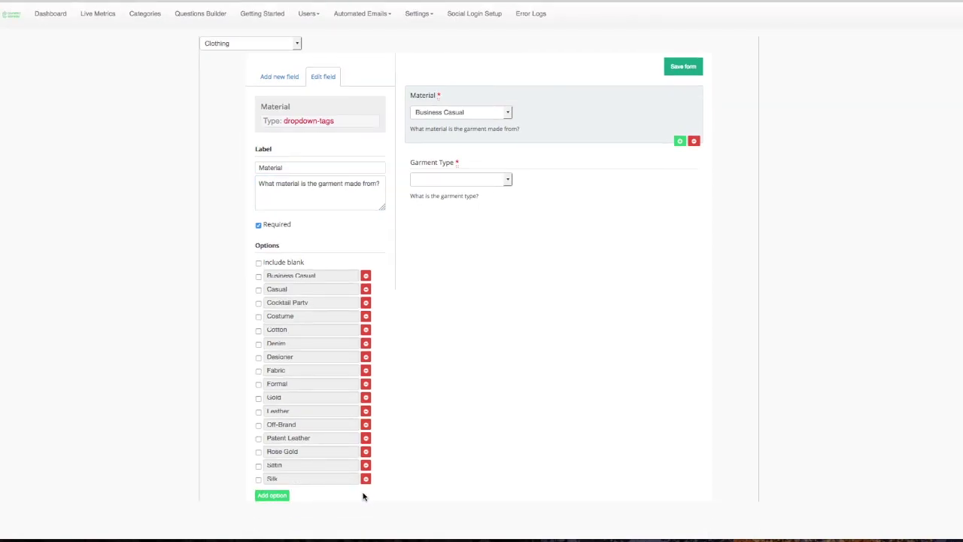
click(367, 453)
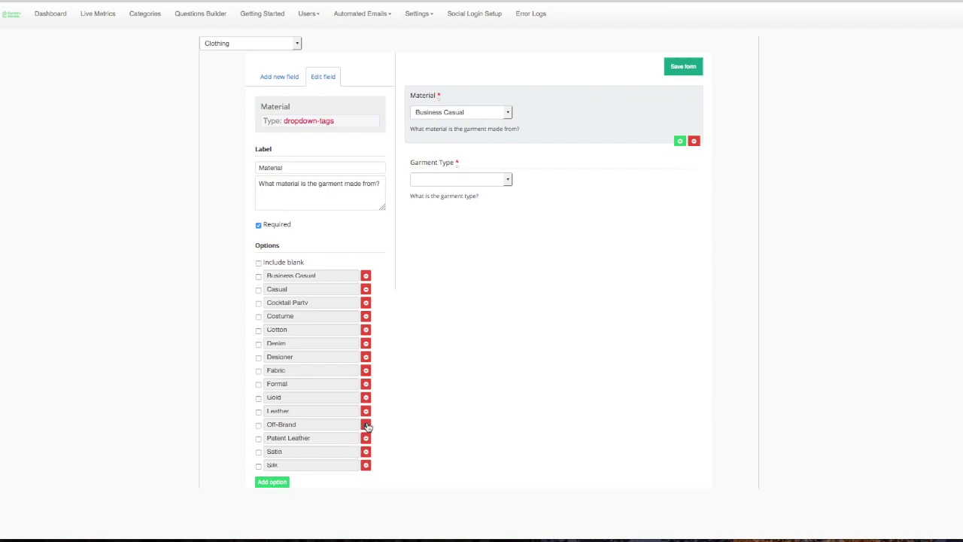
click(365, 424)
click(365, 398)
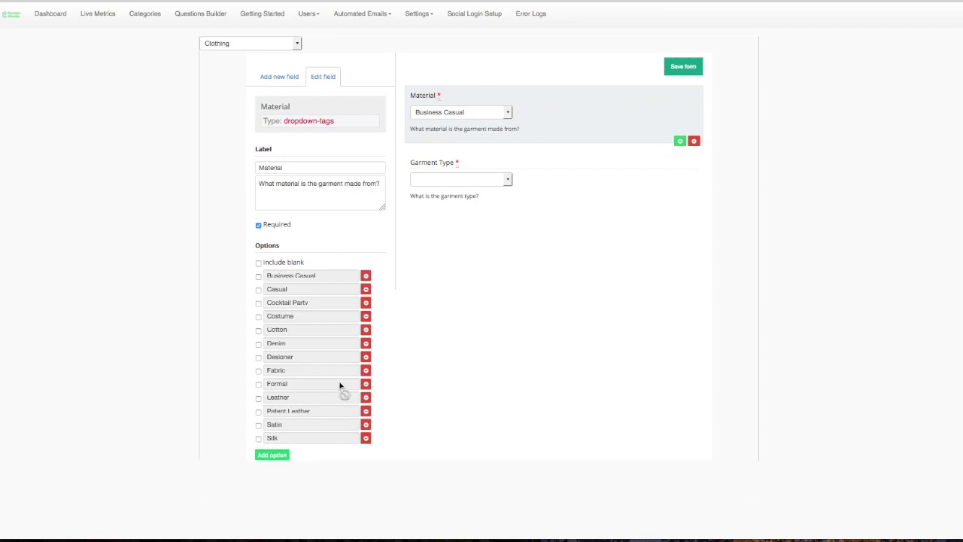
click(365, 384)
click(366, 359)
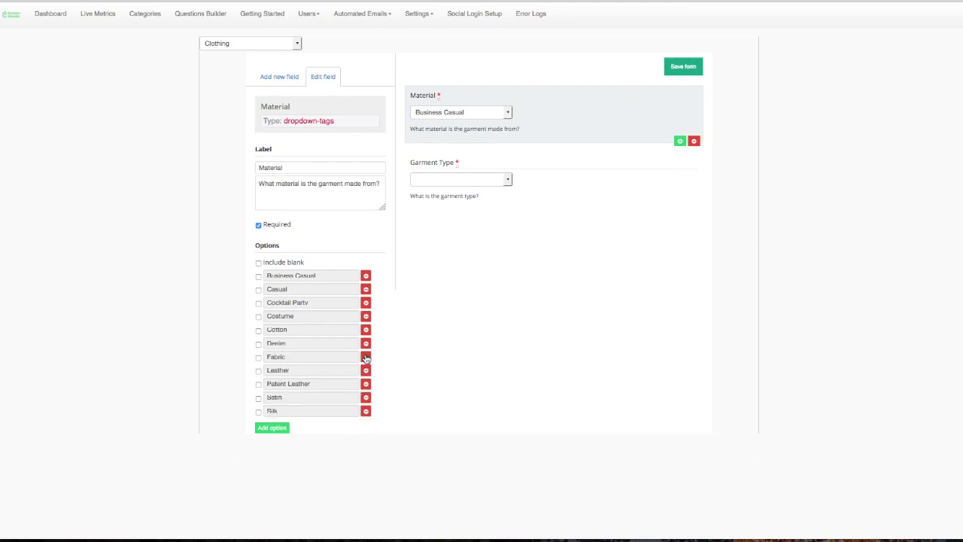
click(366, 316)
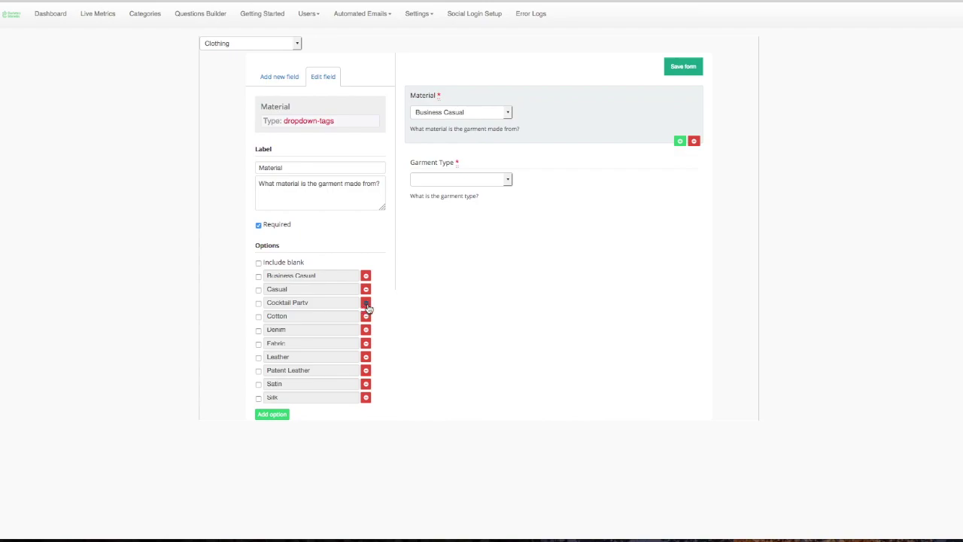
click(366, 304)
click(366, 291)
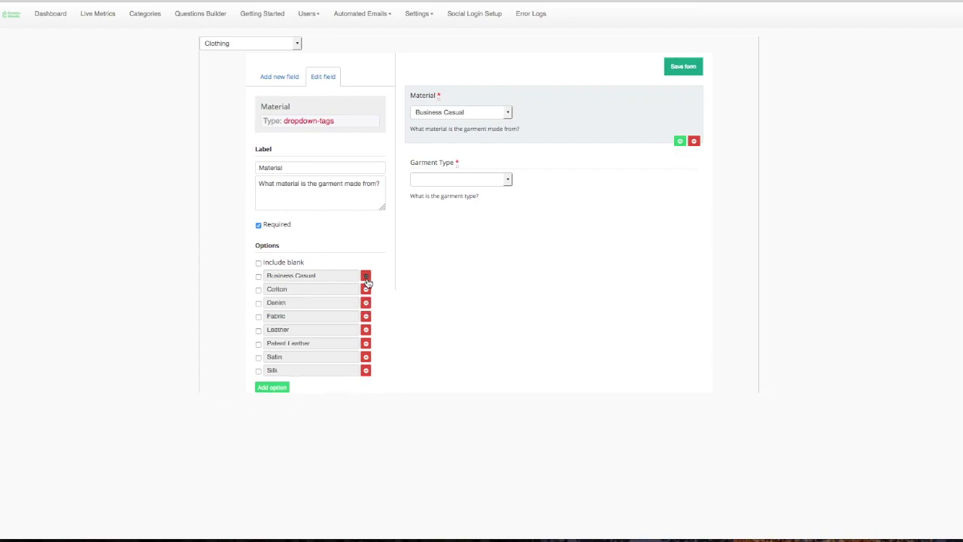
click(366, 276)
Include a blank option in the Material dropdown and save the form.
click(258, 263)
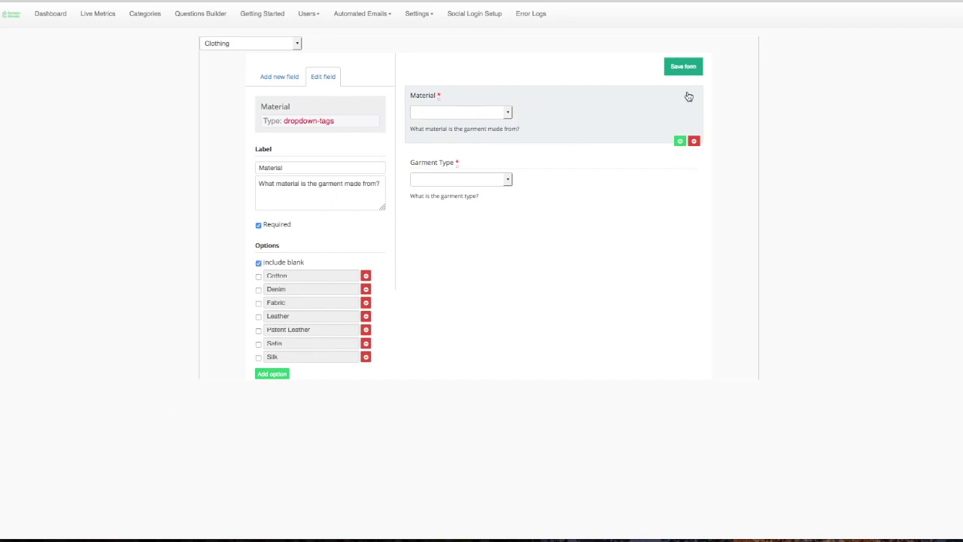
click(680, 66)
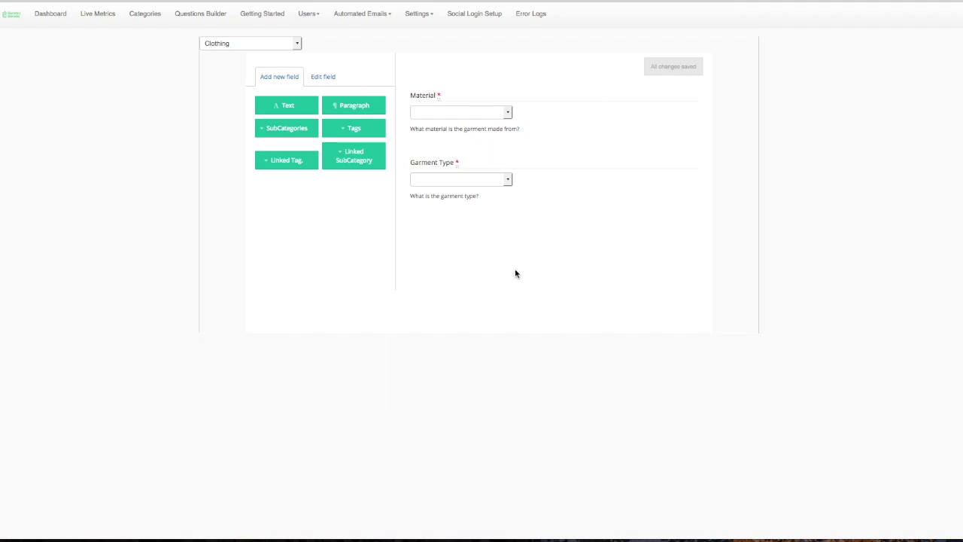
Add another linked tag field to the Clothing form and label it "Style".
click(289, 167)
click(578, 125)
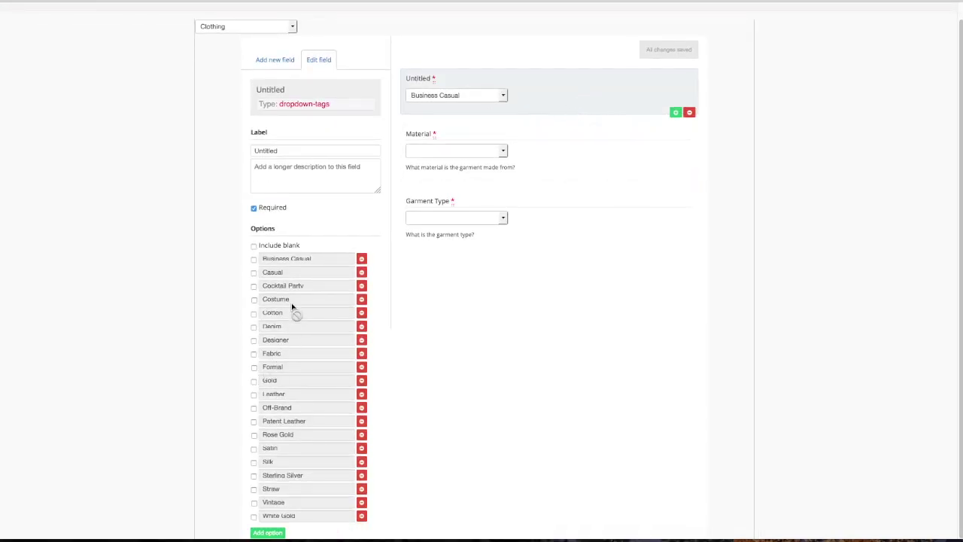
click(272, 149)
double_click(271, 149)
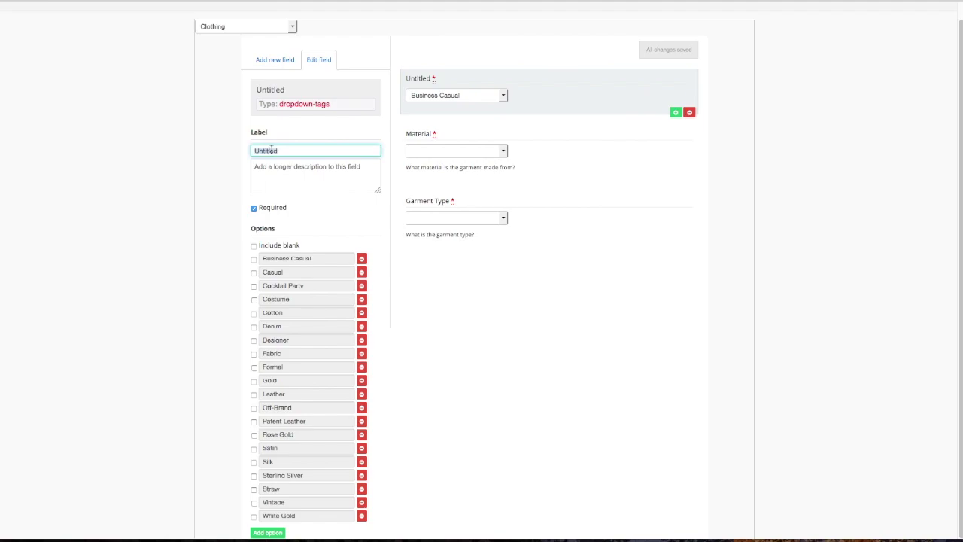
text(Style)
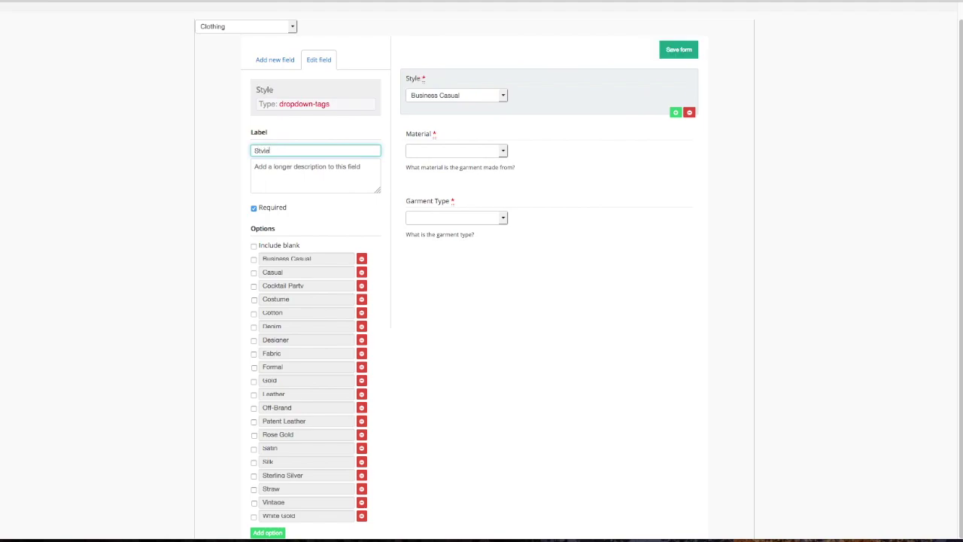
Give the Style field the description "What style is the garment? Choose all that apply.".
click(291, 167)
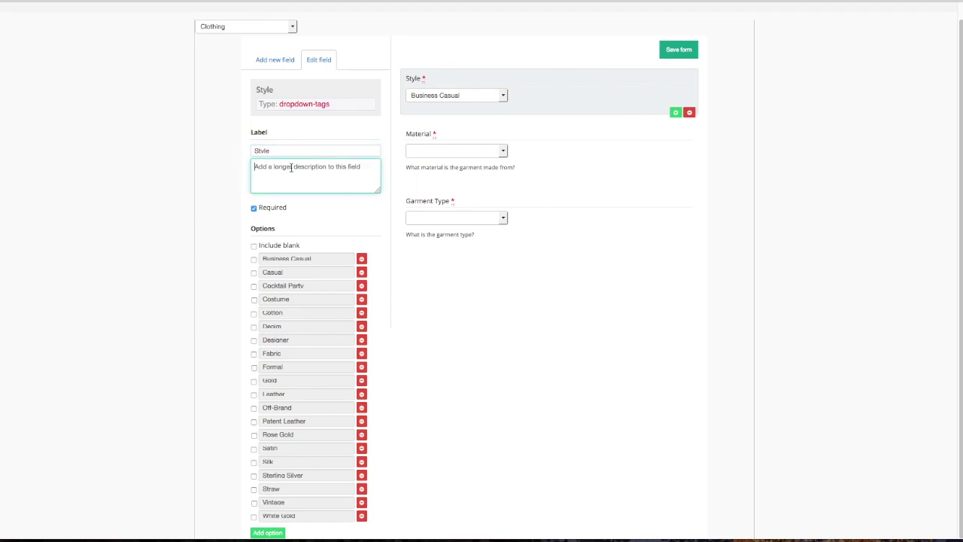
text(What style is the garment?)
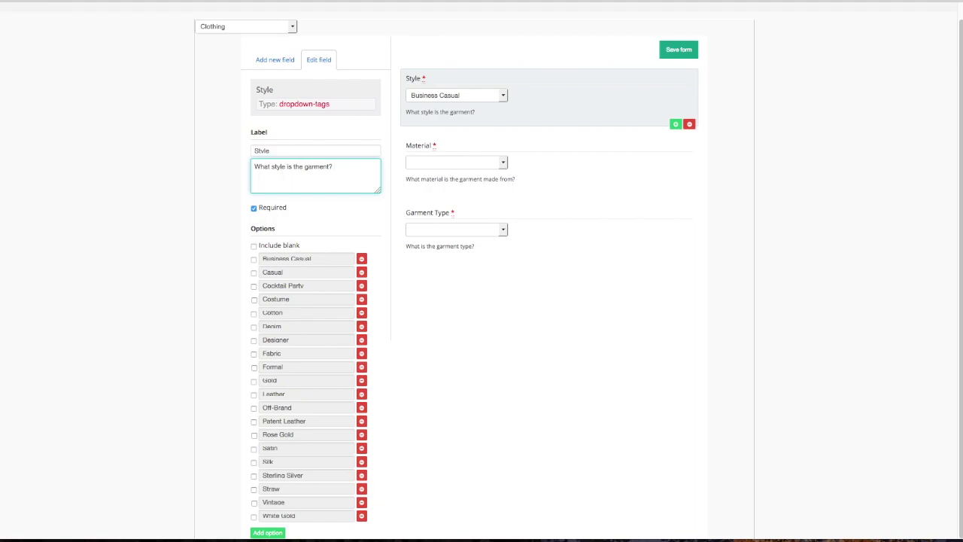
text(hoose all that apply.)
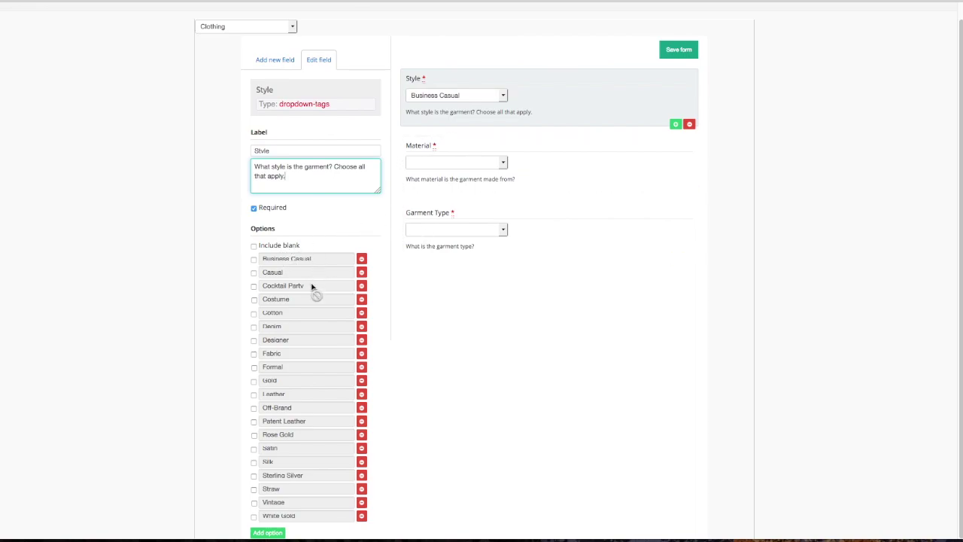
Remove every Style option except Business Casual, Casual, Cocktail Party, Costume, Formal and Vintage.
click(362, 516)
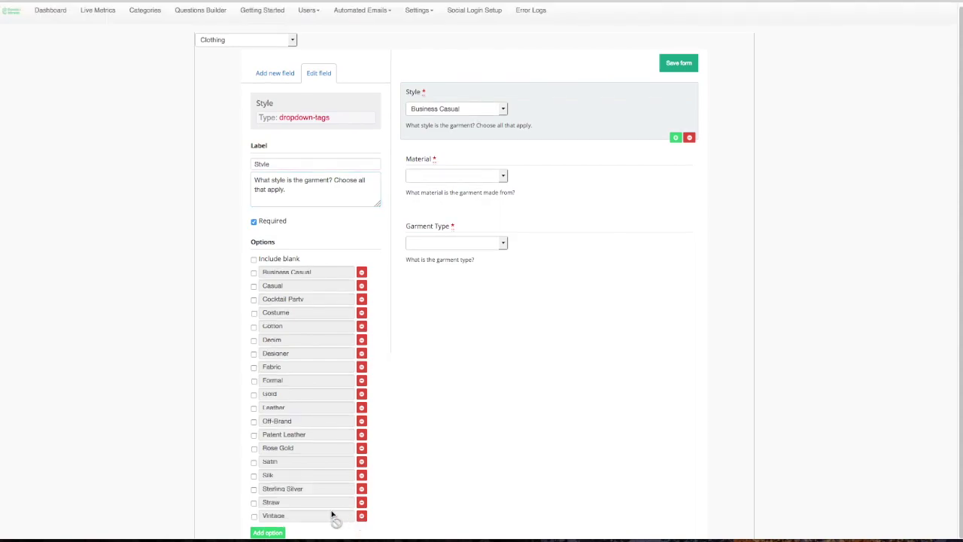
click(361, 502)
click(366, 491)
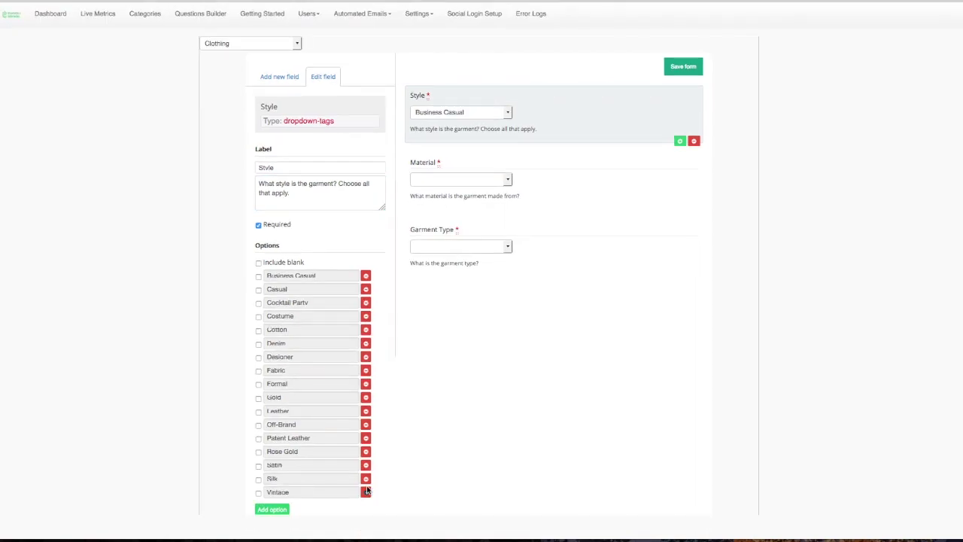
click(366, 478)
click(366, 465)
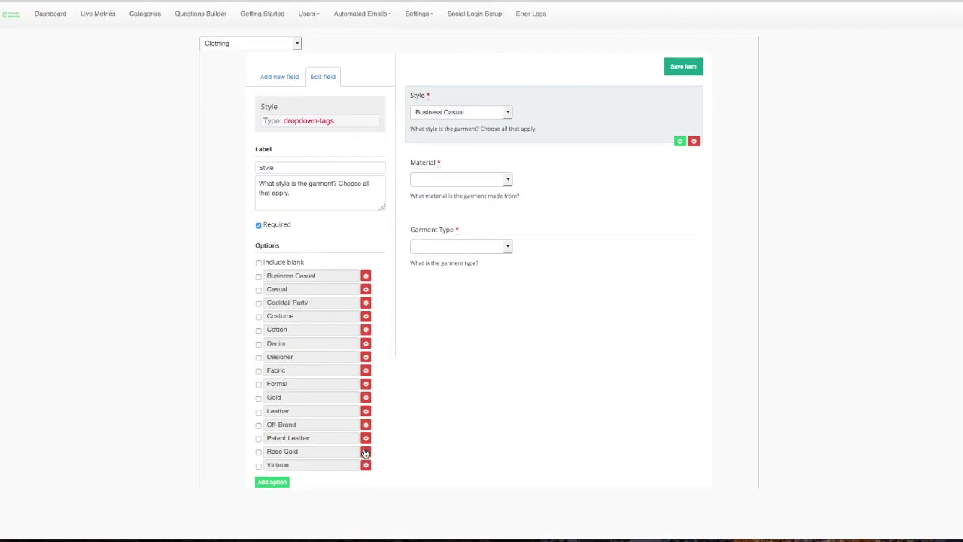
click(366, 452)
click(365, 438)
click(365, 425)
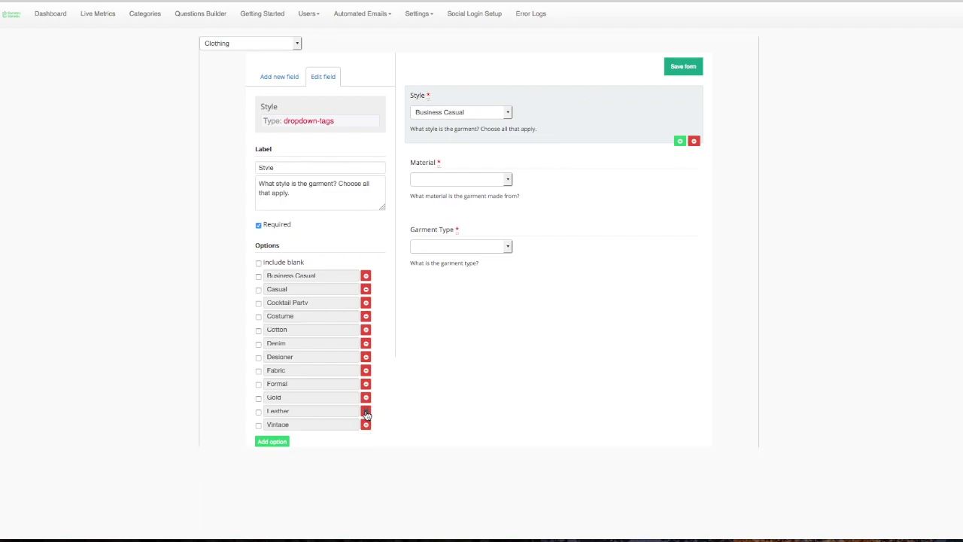
click(366, 412)
click(366, 398)
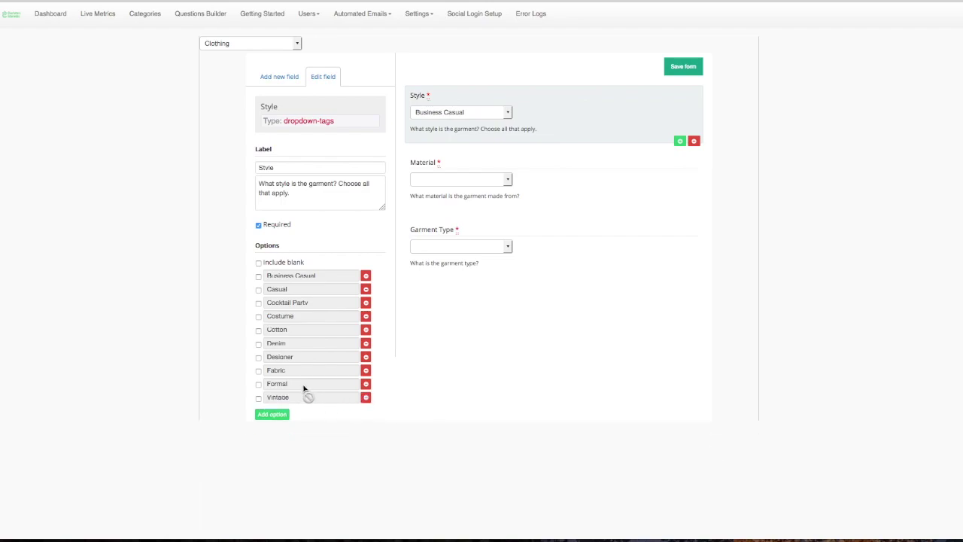
click(365, 370)
click(365, 357)
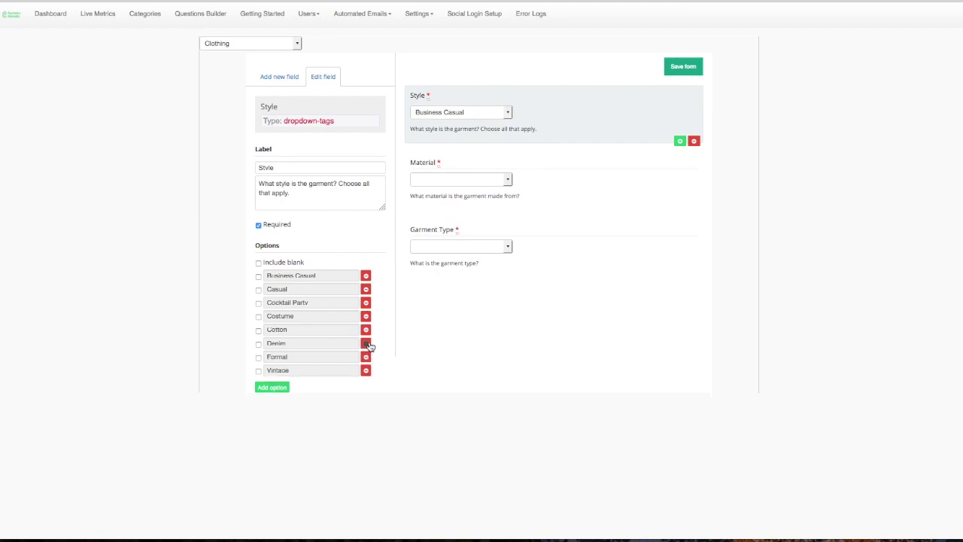
click(366, 344)
click(365, 329)
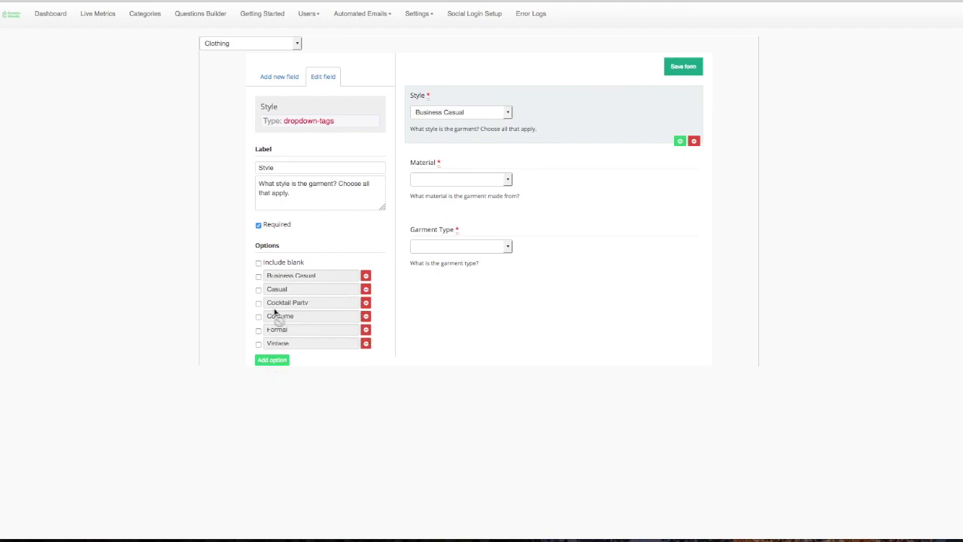
Include a blank option in the Style dropdown and save the Clothing form.
click(259, 262)
click(682, 69)
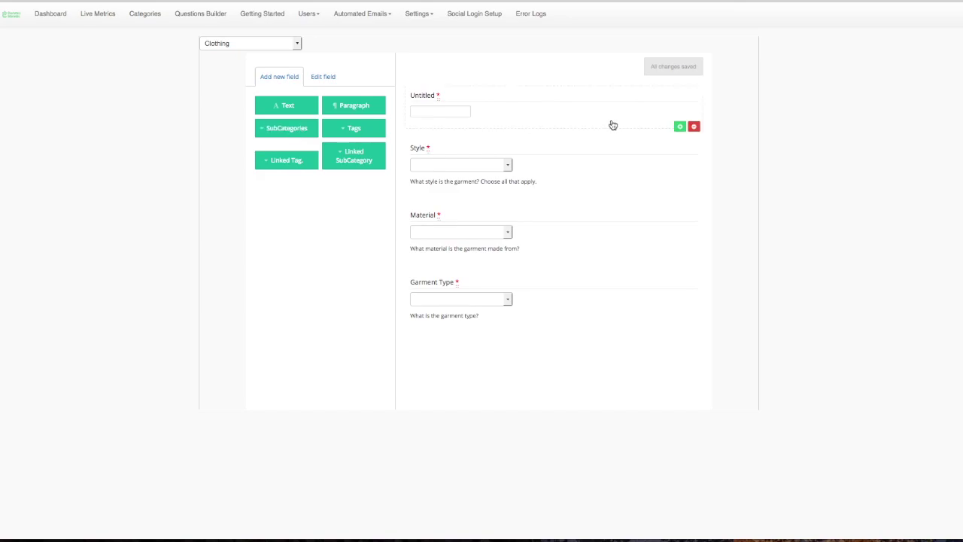
Label the untitled text field on the Clothing form "Condition".
click(605, 120)
click(305, 167)
double_click(306, 167)
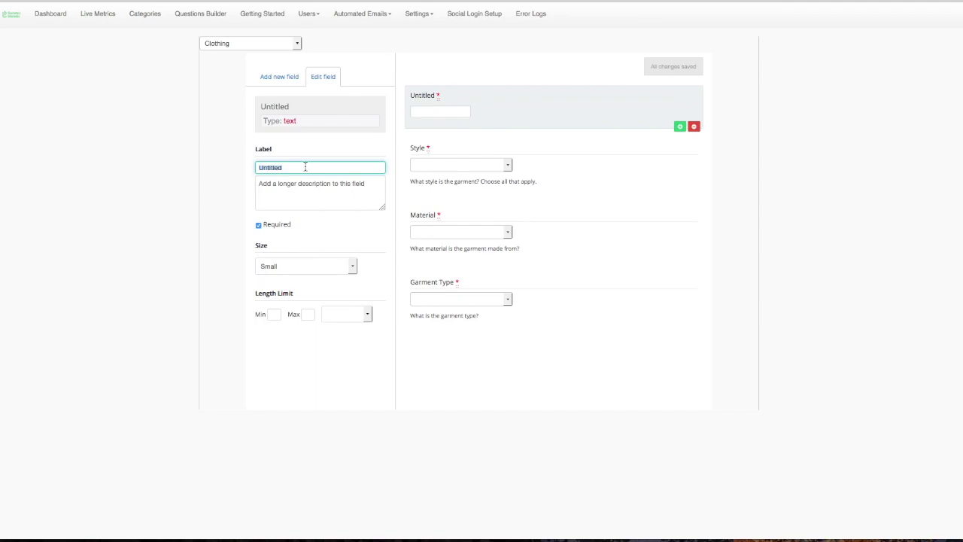
text(Condition)
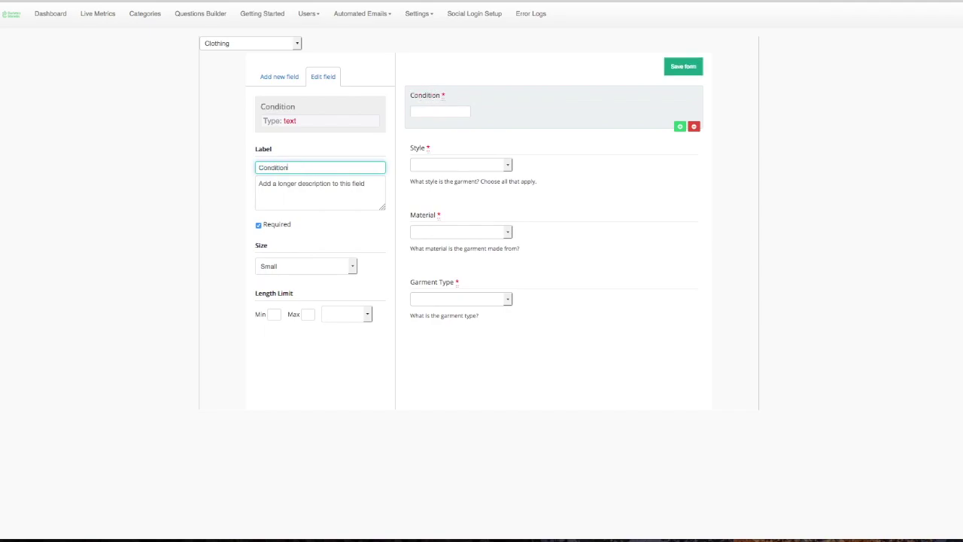
Give the Condition field the description "What is the condition of the garment? Good, Bad, Barely Worn, Perfect Condition. Type your answer.".
click(362, 190)
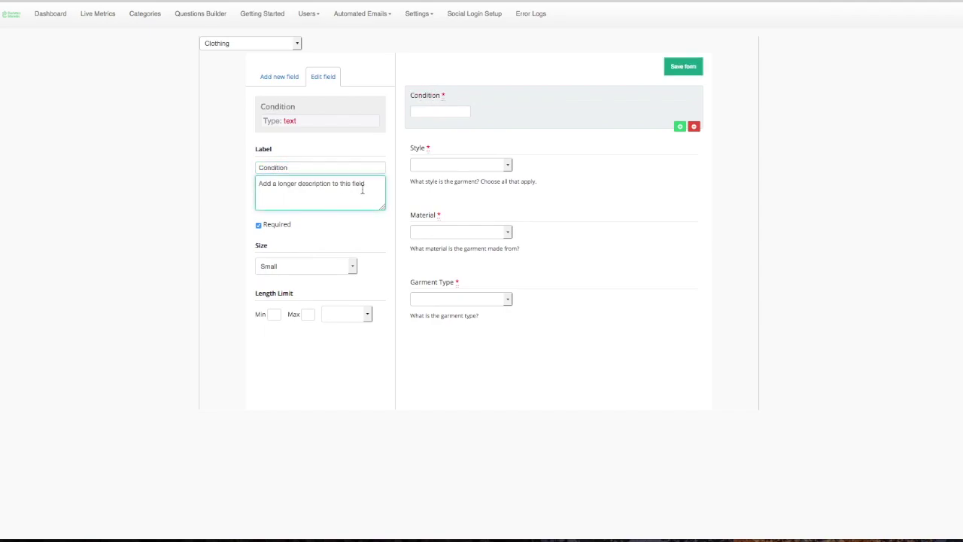
text(What is the condition of the gar)
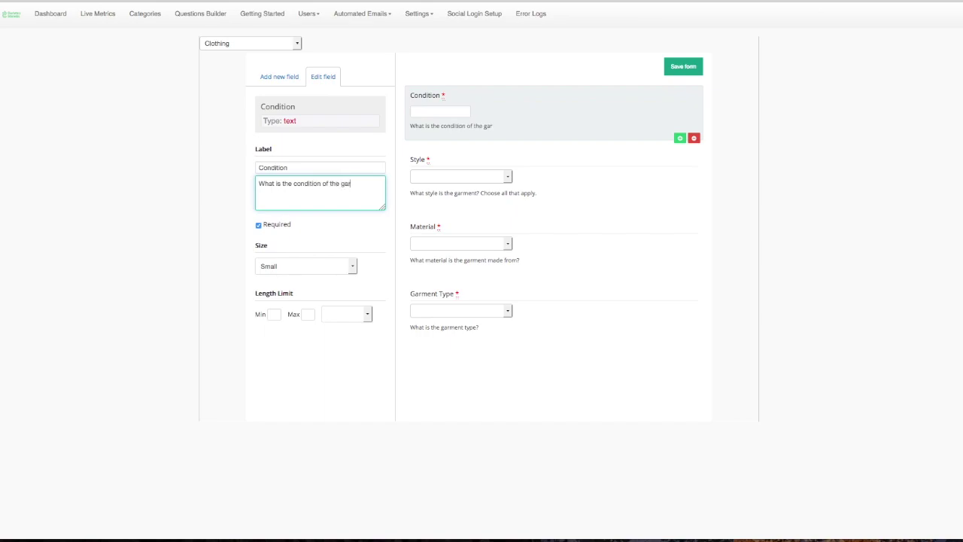
text(ment?)
text(Good, Bad,)
text(Barely Worn)
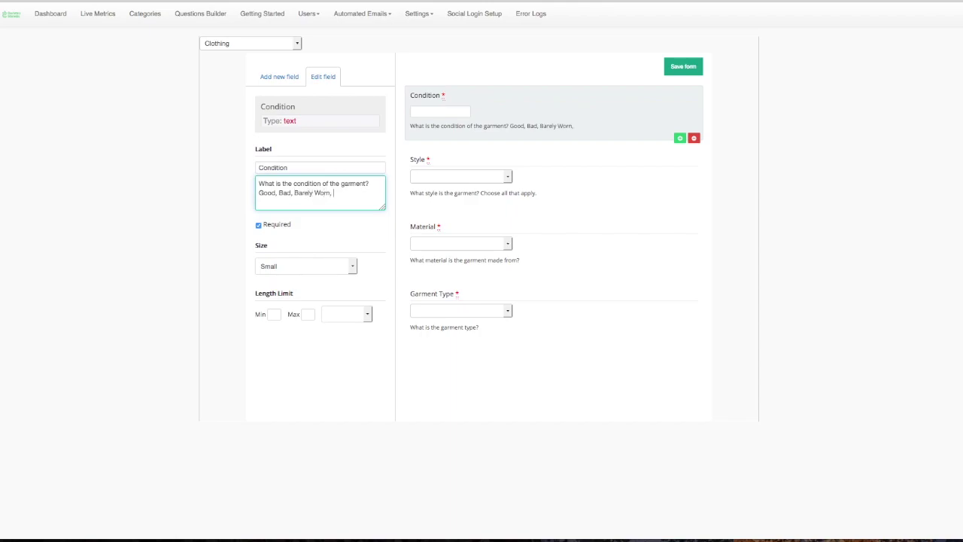
text(, Perfect Condition. Type your answer)
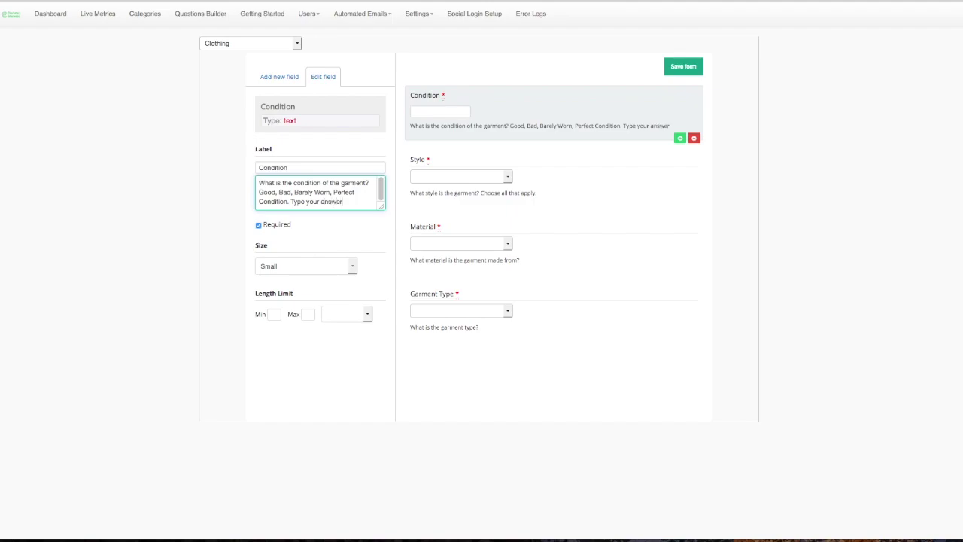
text(.)
Set the Condition field's size to Medium and save the Clothing form.
click(351, 267)
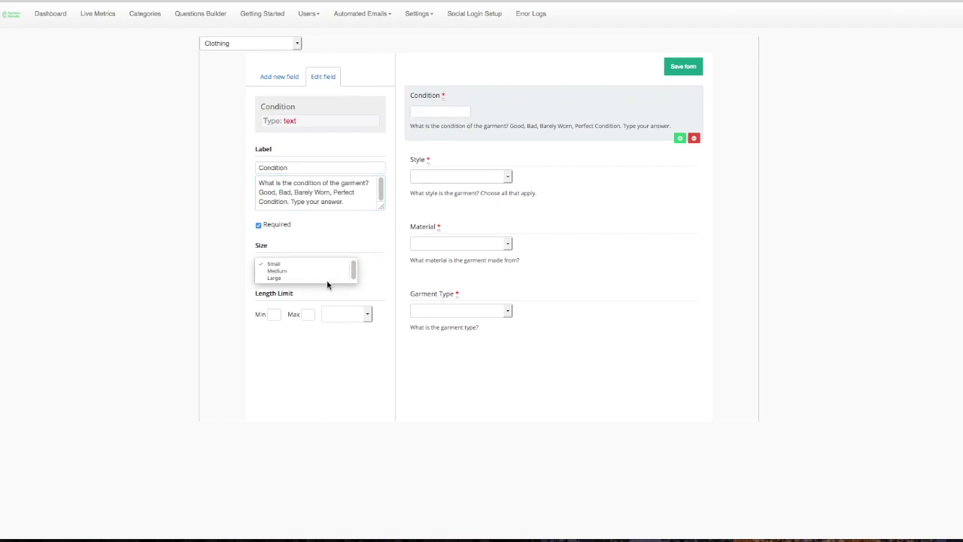
click(325, 271)
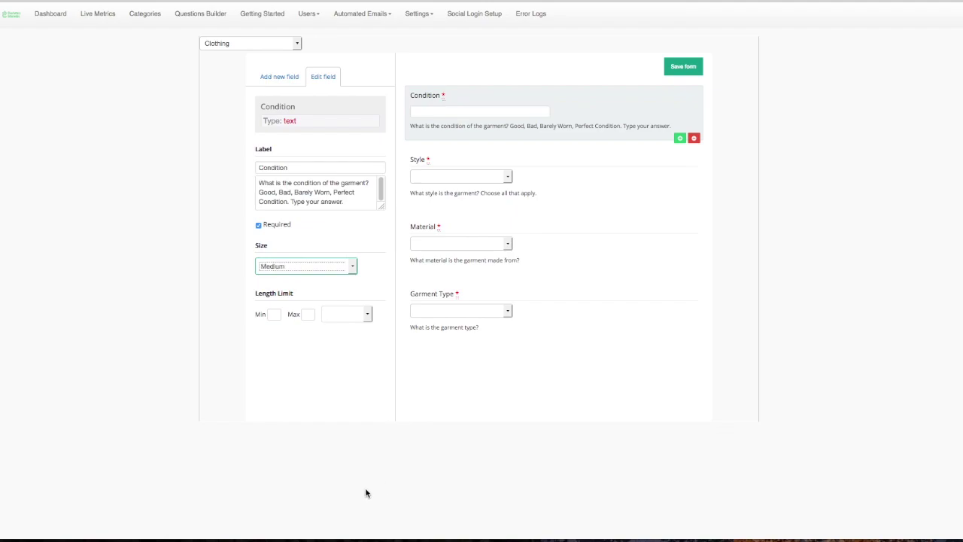
click(678, 70)
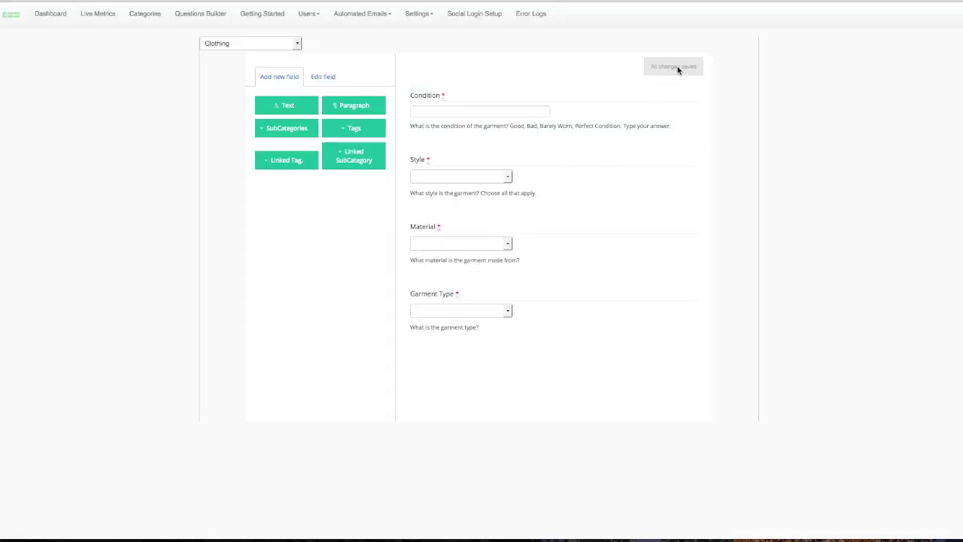
Reorder the Clothing form's fields to Garment Type, Material, Style, Condition and save the form.
mouse_move(604, 309)
drag(585, 323, 580, 110)
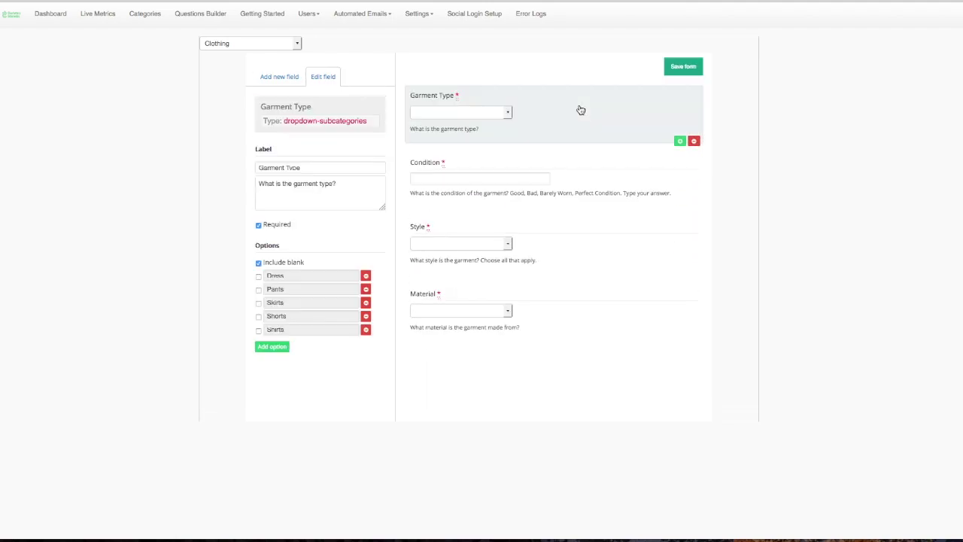
drag(561, 291, 563, 175)
drag(546, 277, 550, 225)
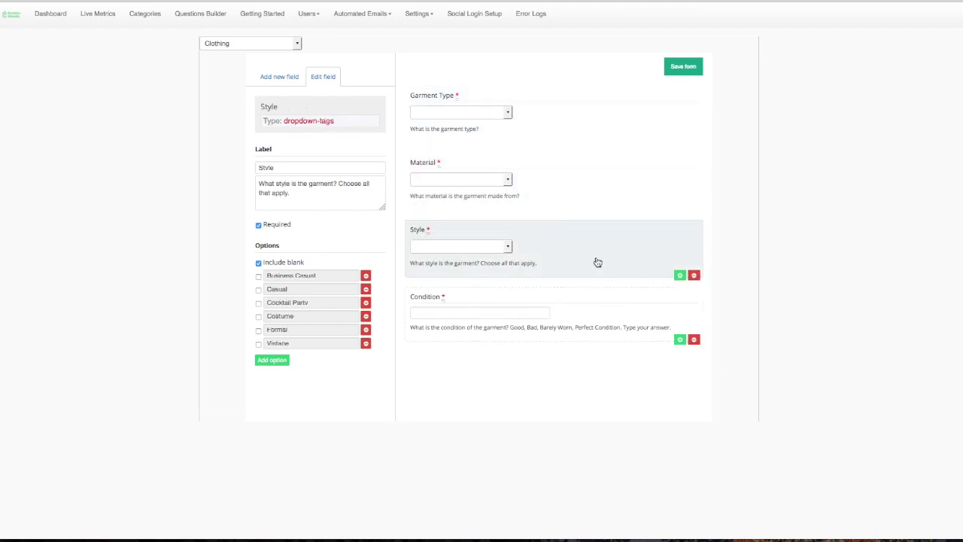
click(683, 67)
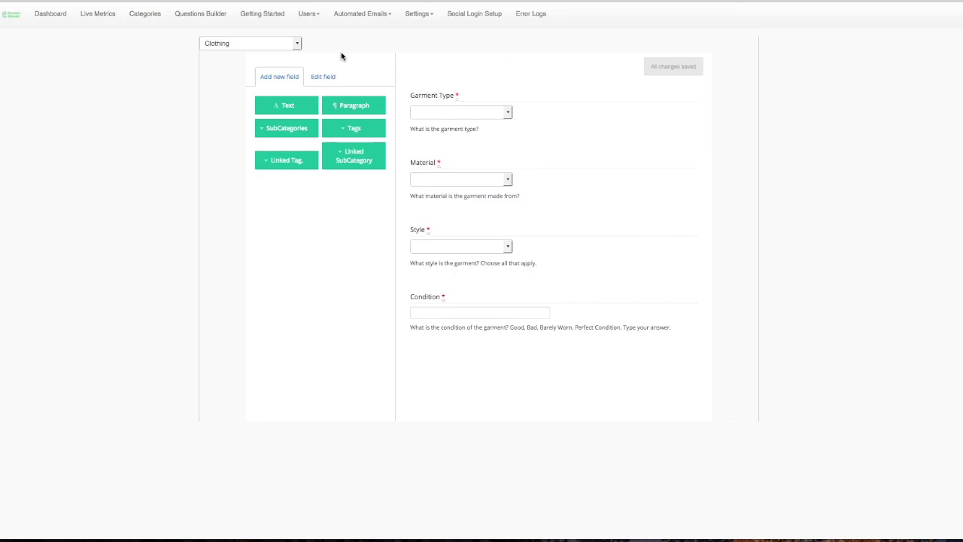
Add a linked subcategory field to the Handbags form and label it "Handbag Style".
click(296, 44)
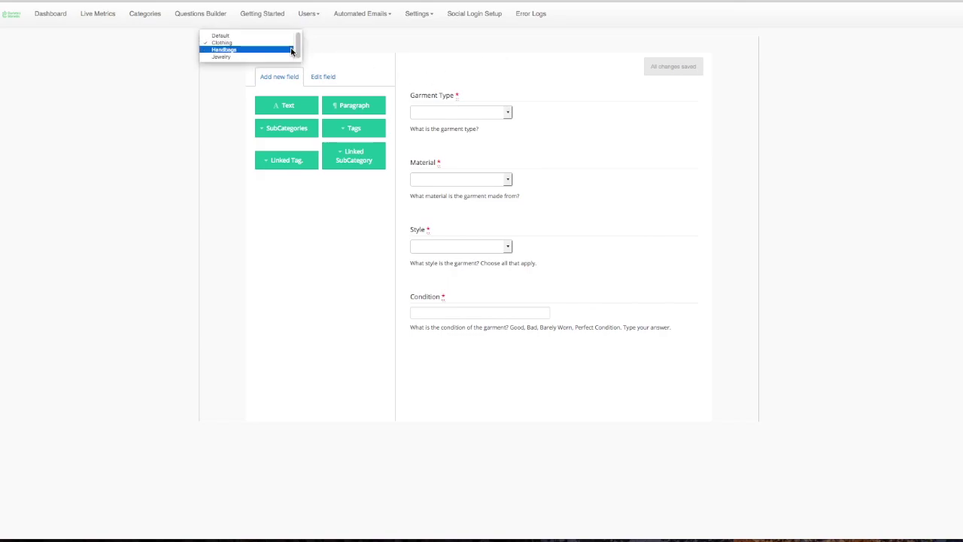
click(294, 50)
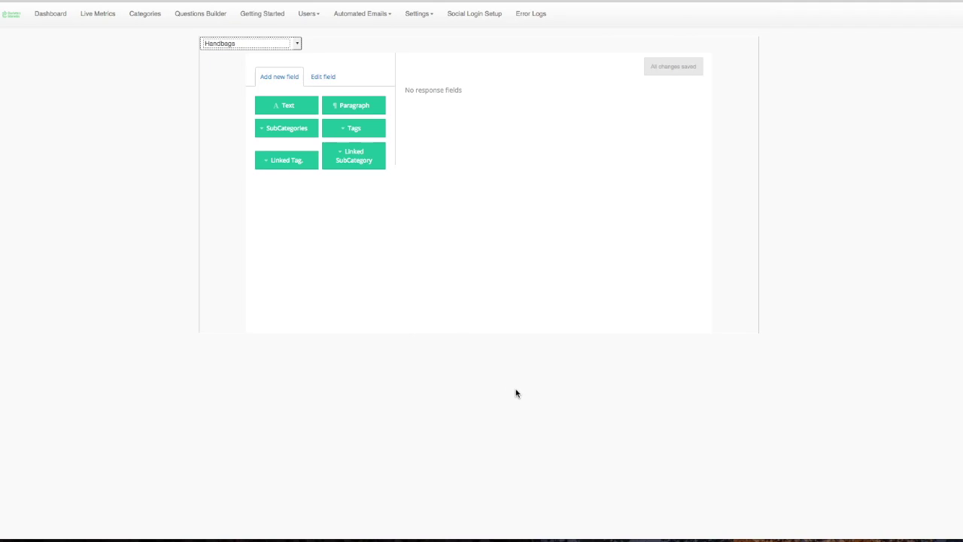
click(354, 163)
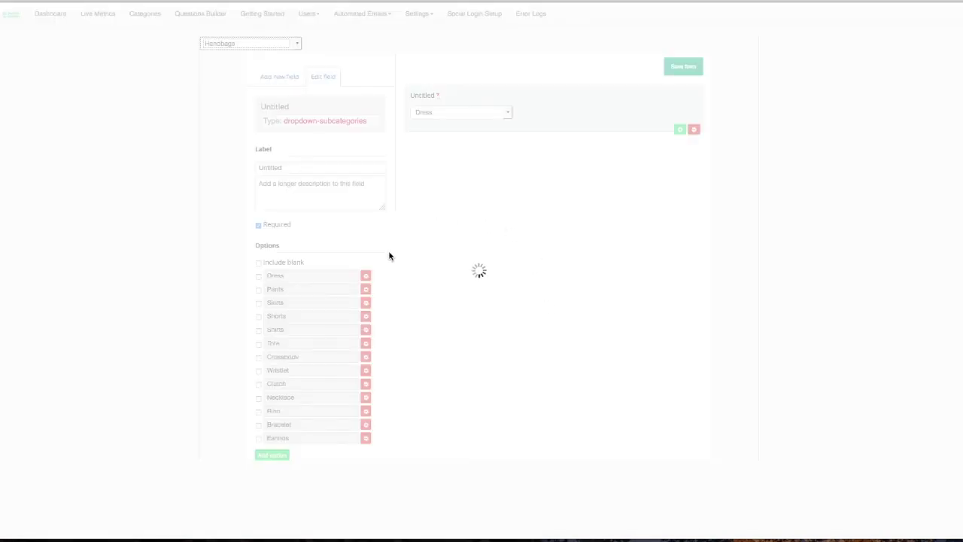
click(596, 125)
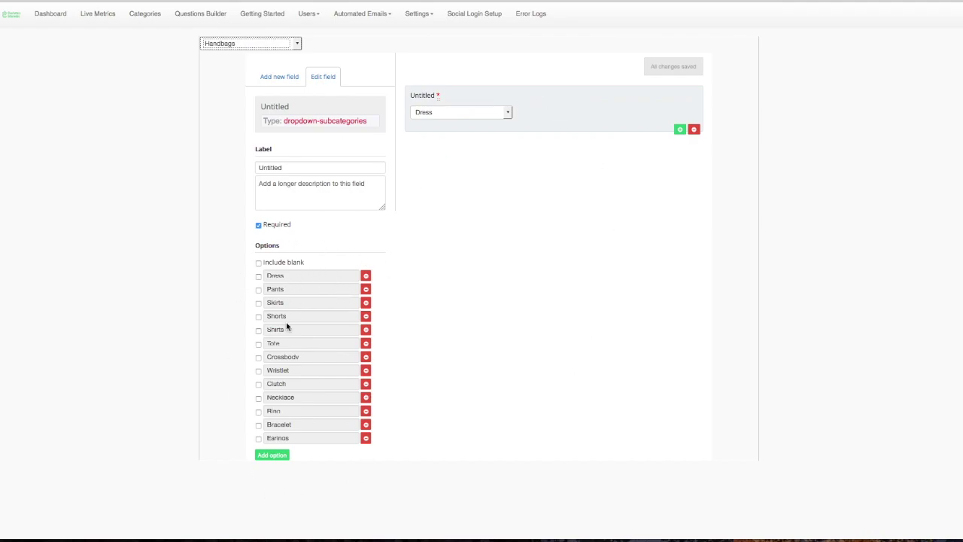
click(310, 168)
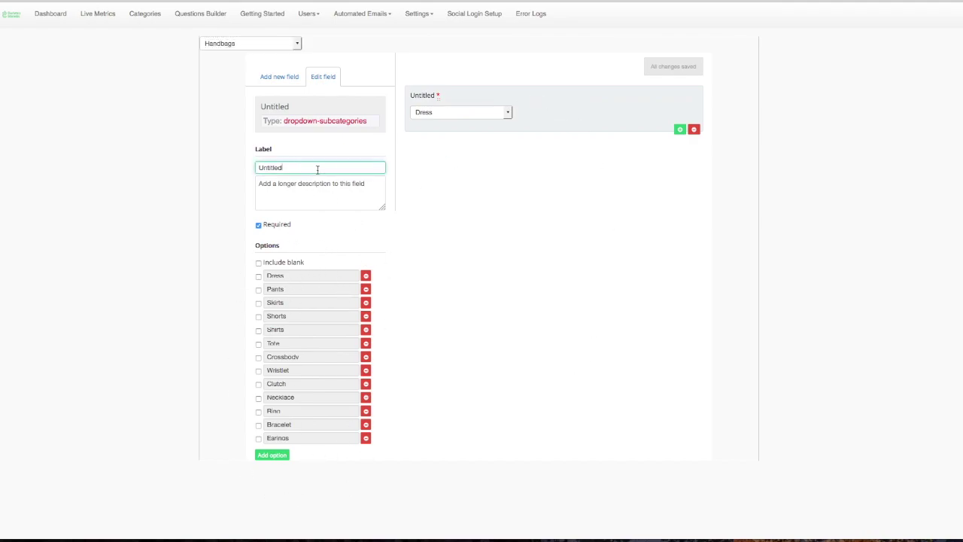
double_click(298, 168)
text(Handbag Style)
Give the Handbag Style field the description "What is the style of the handbag?".
key(Tab)
text(What is the style of the )
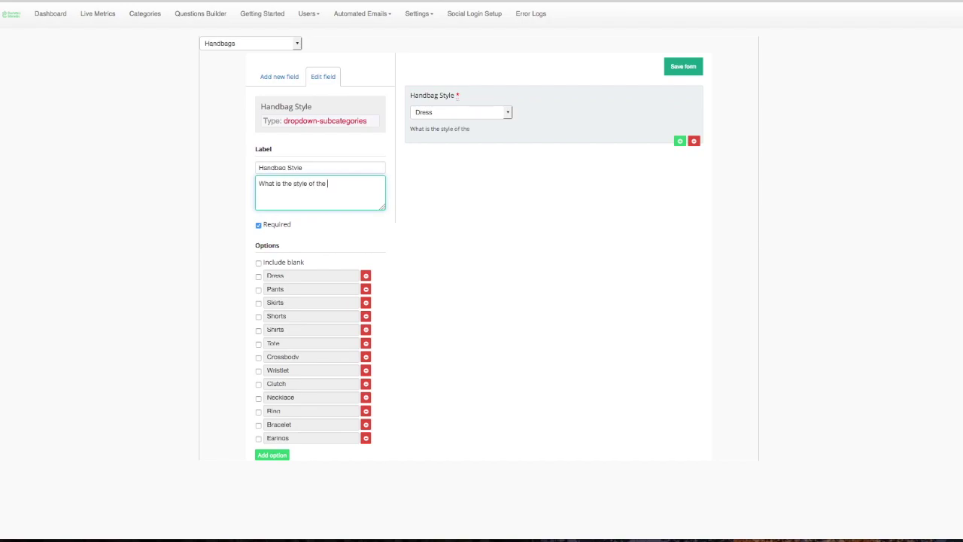
text(handbag?)
Remove every Handbag Style option except Tote, Crossbody, Wristlet and Clutch.
click(371, 440)
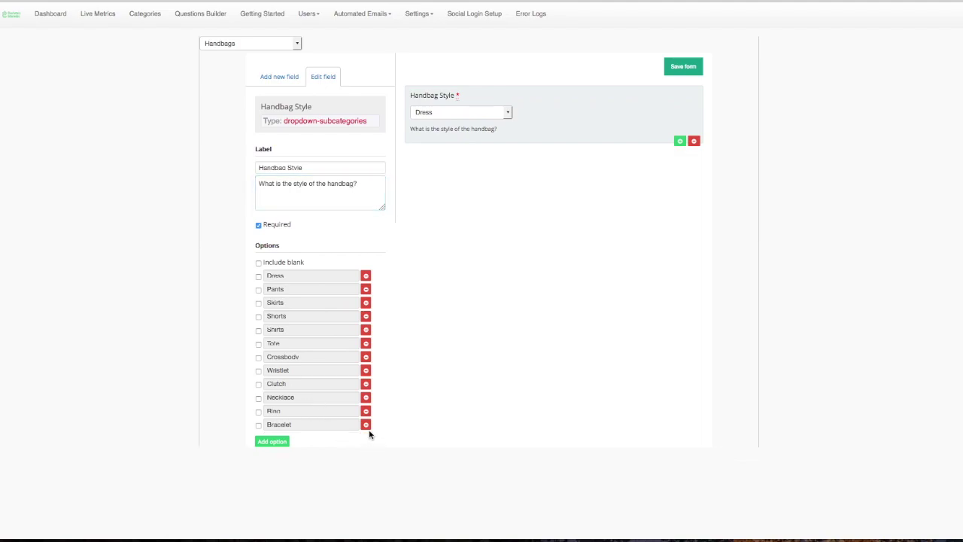
click(367, 426)
click(367, 412)
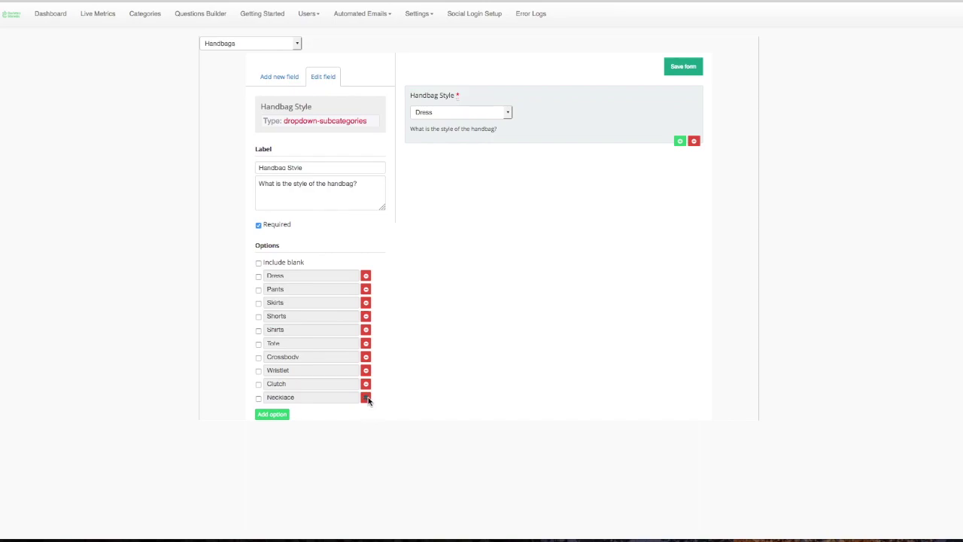
click(366, 397)
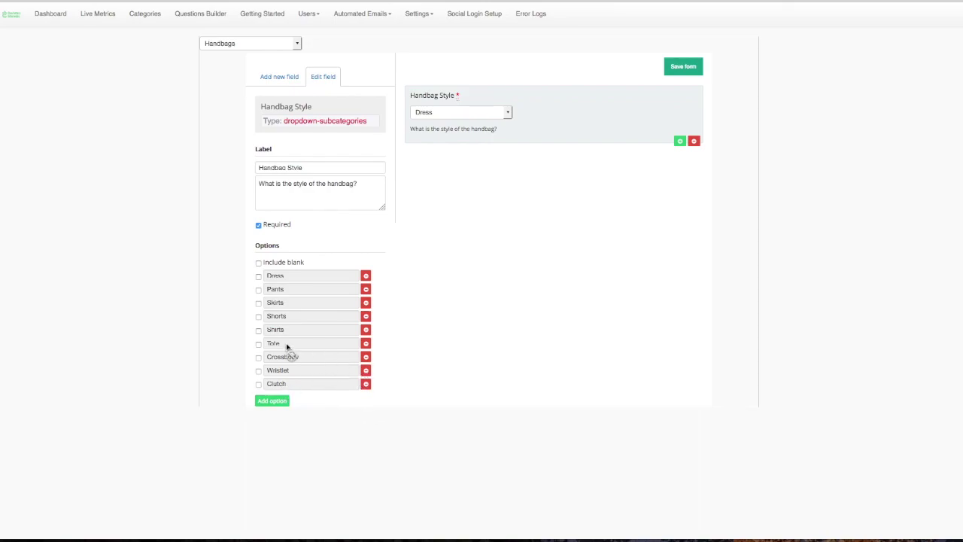
click(366, 330)
click(366, 317)
click(365, 303)
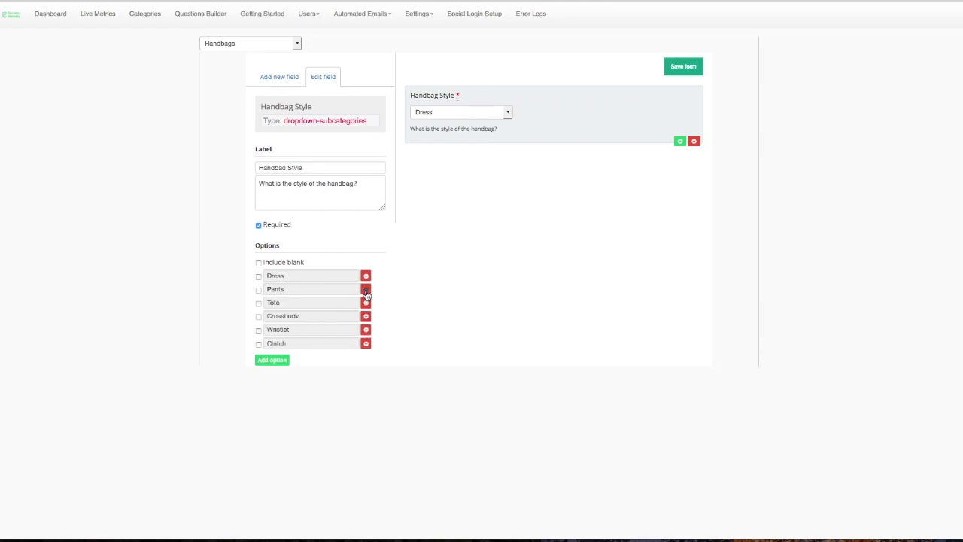
click(366, 290)
click(366, 276)
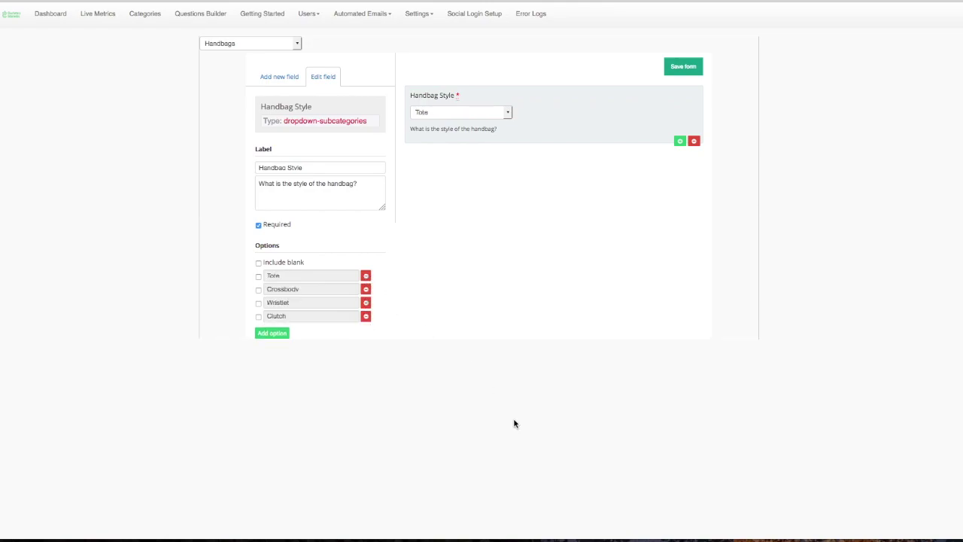
Include a blank option in the Handbag Style dropdown and save the Handbags form.
click(259, 263)
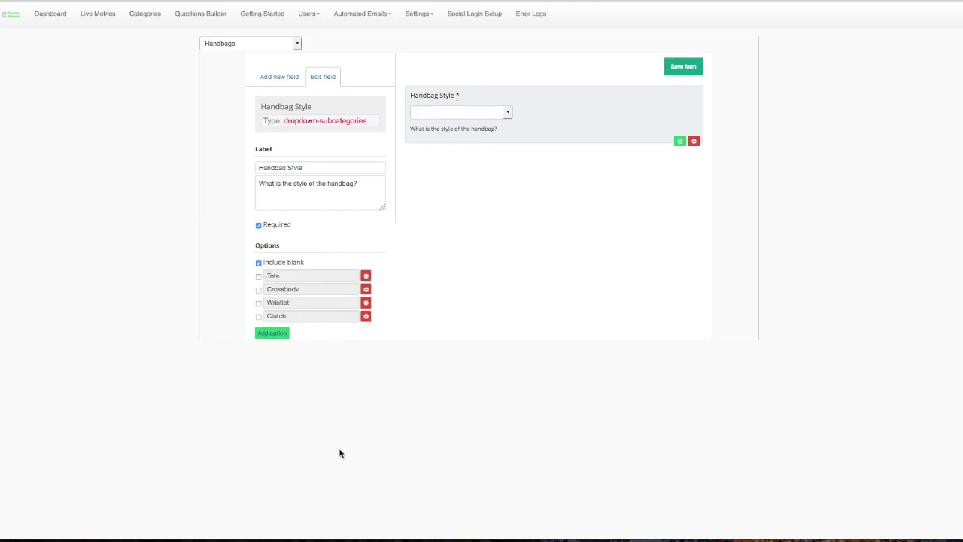
click(687, 68)
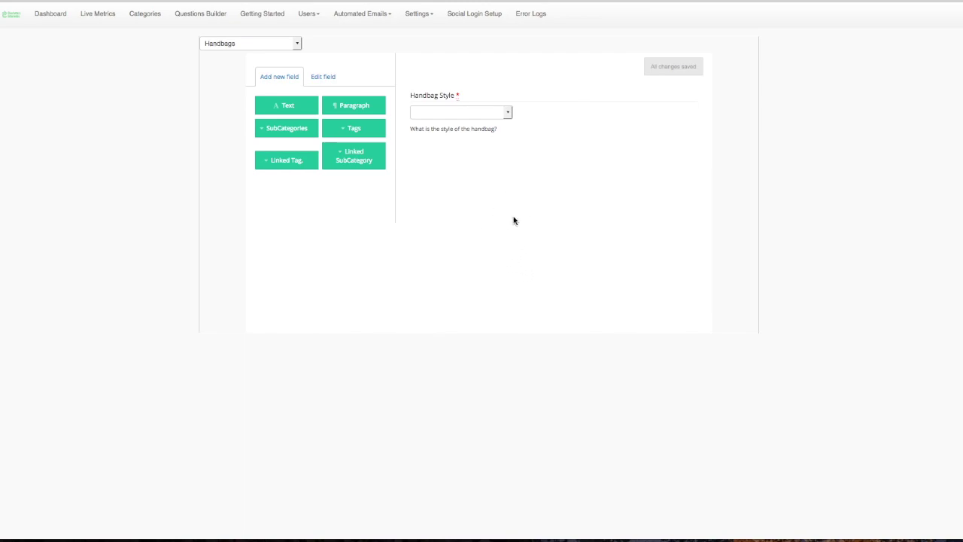
click(298, 46)
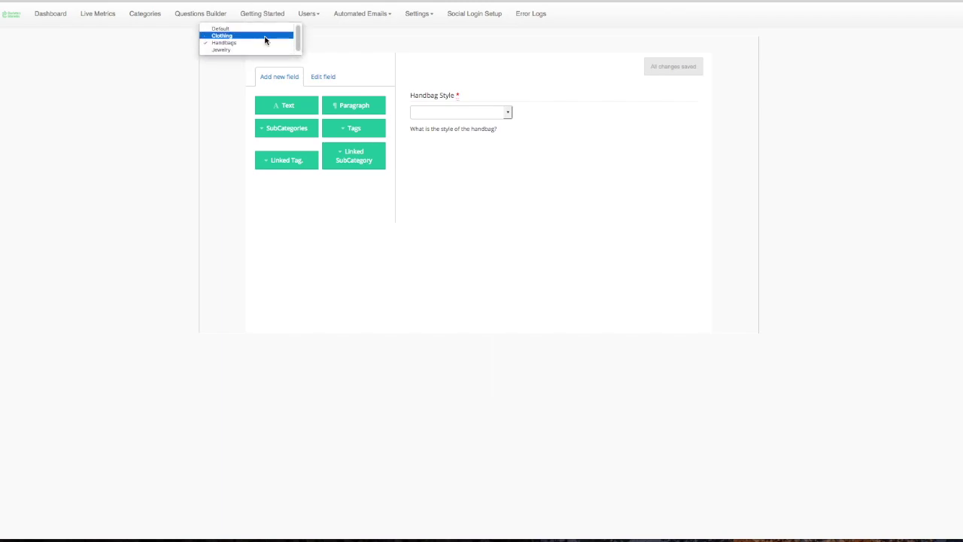
Start a new product from the marketplace's My Products page and set its category to Clothing.
click(131, 168)
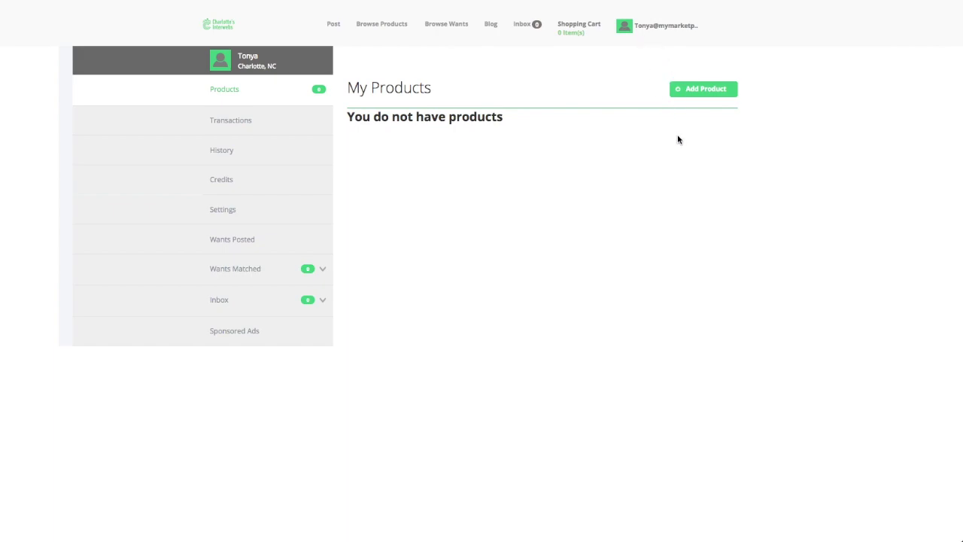
click(714, 91)
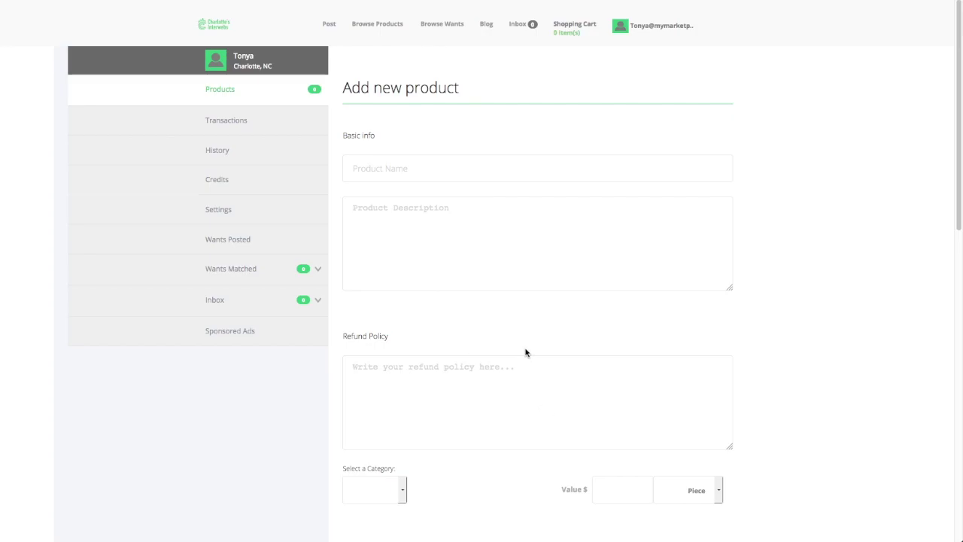
scroll(451, 464, down, 1)
click(402, 459)
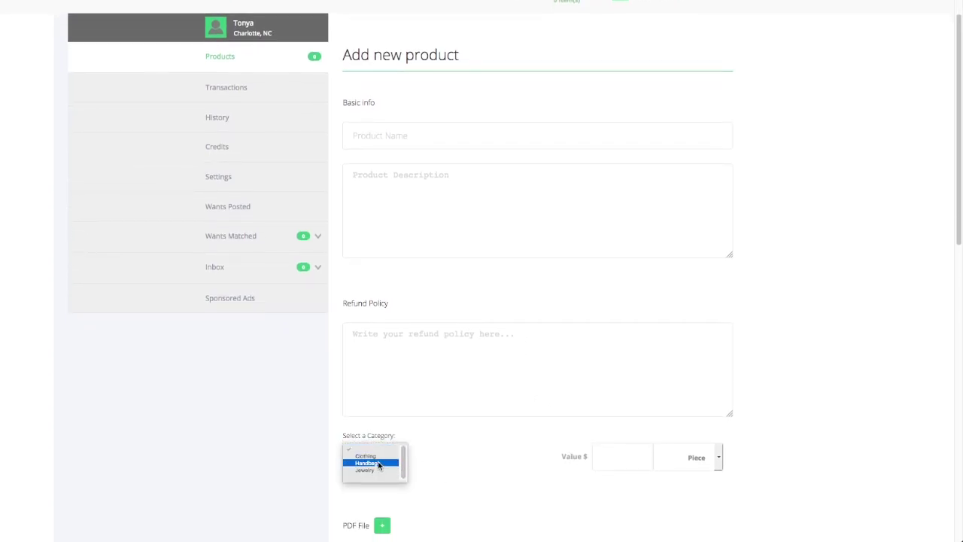
click(362, 493)
Examine the custom questions on the Clothing product form, including the choices offered for Garment Type.
scroll(304, 459, down, 5)
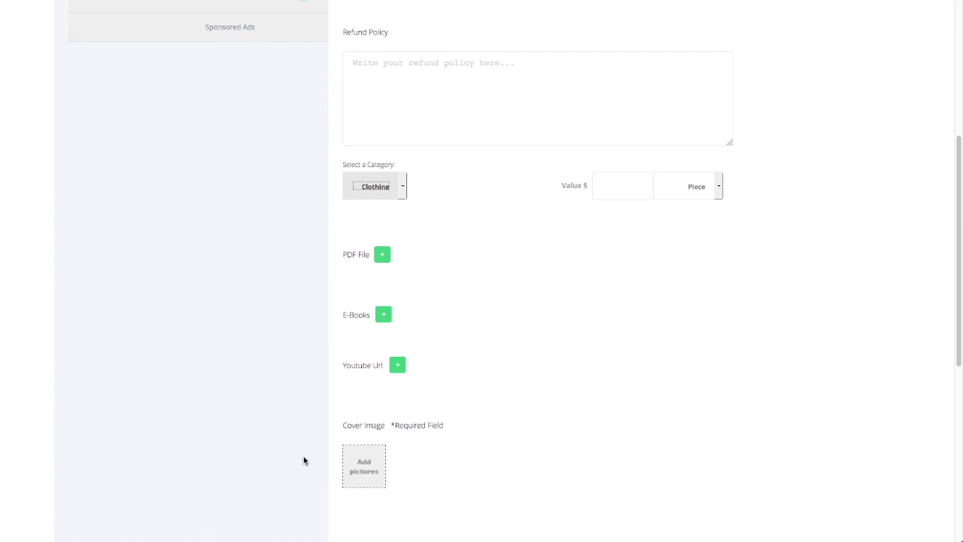
scroll(304, 460, down, 4)
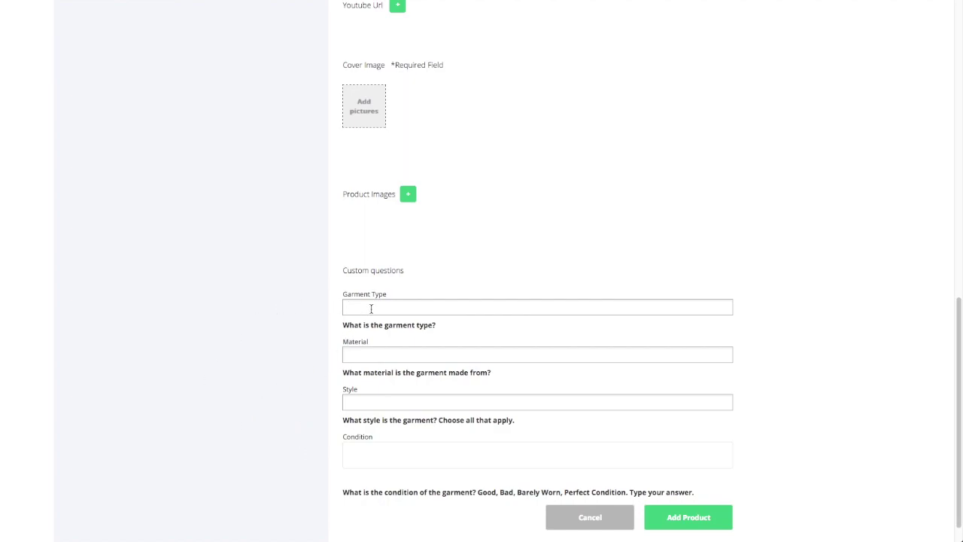
click(396, 308)
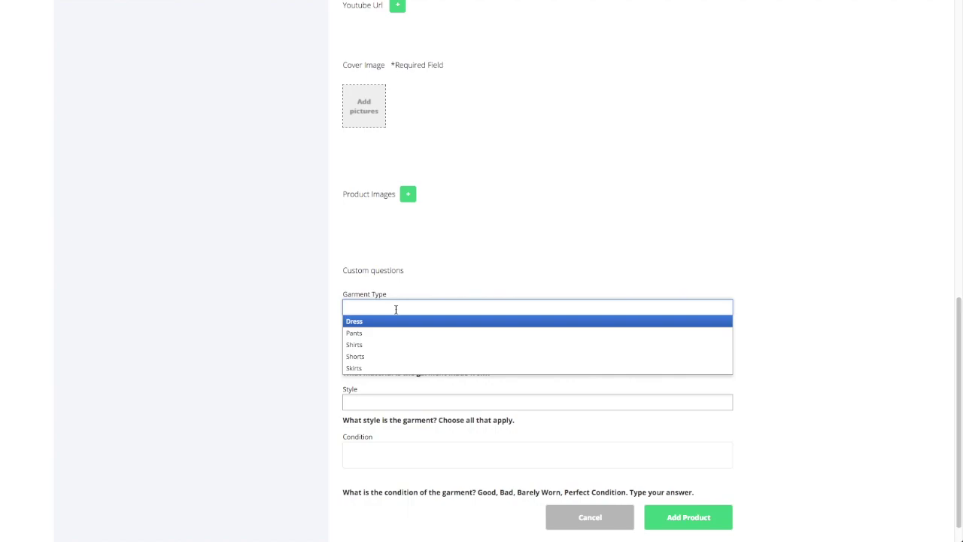
click(274, 381)
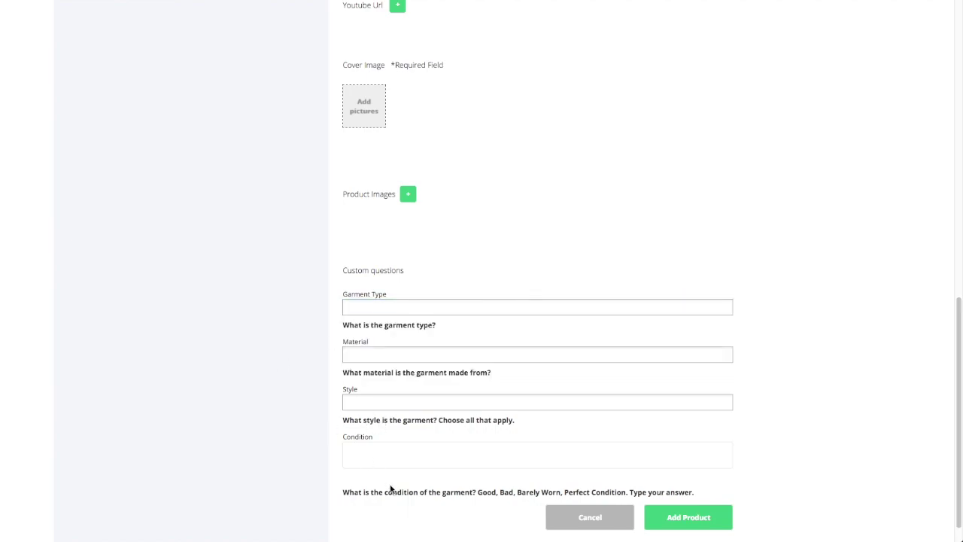
Change the new product's category to Handbags.
scroll(334, 417, up, 5)
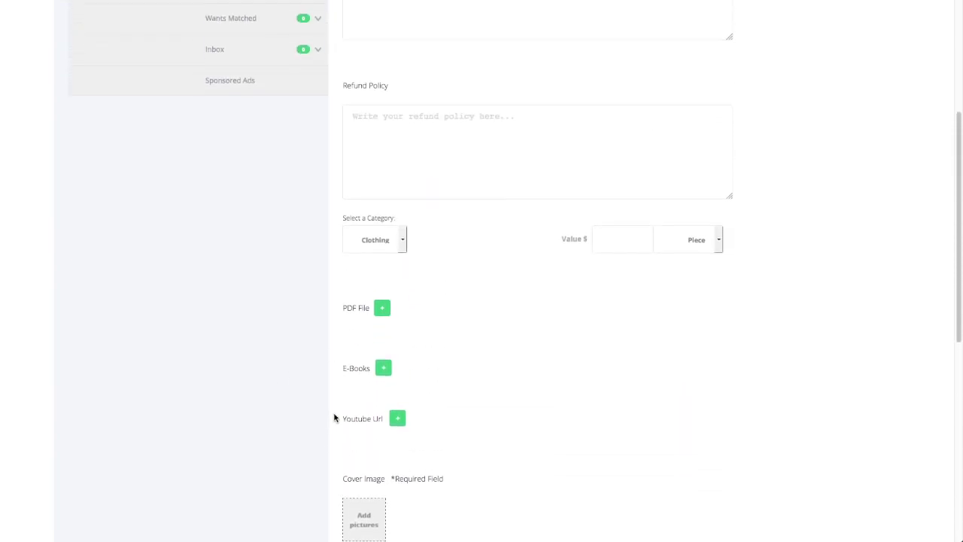
click(402, 260)
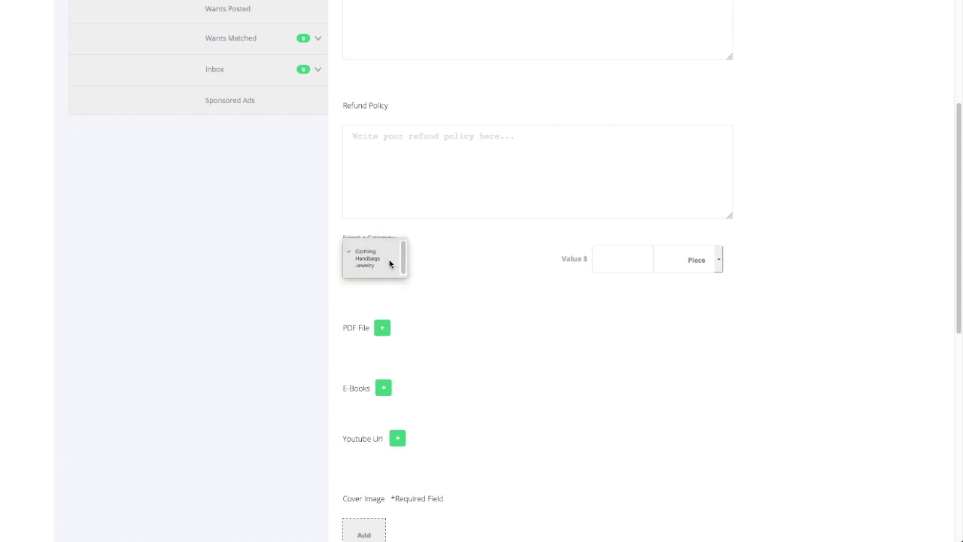
click(393, 260)
Examine the custom questions on the Handbags product form, including the choices offered for Handbag Style.
scroll(335, 355, down, 3)
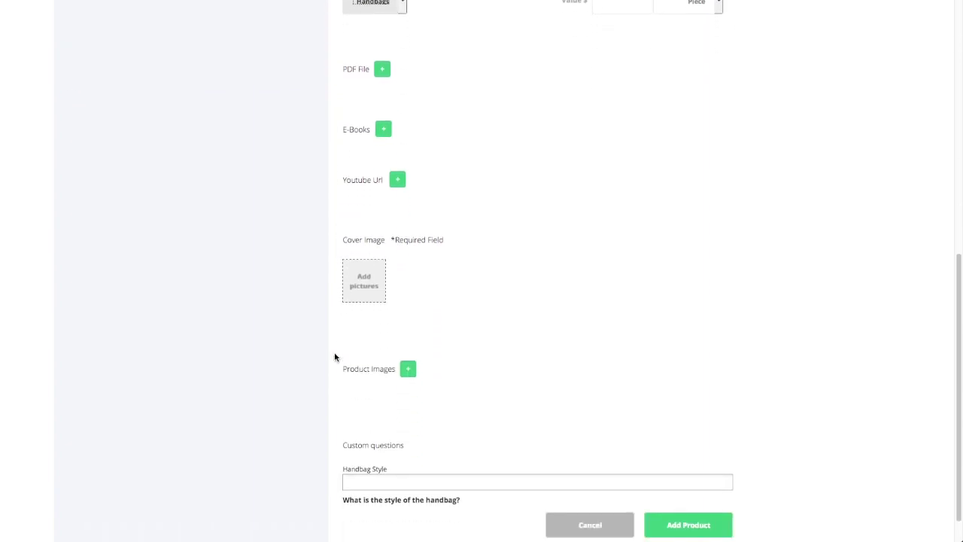
scroll(335, 357, down, 1)
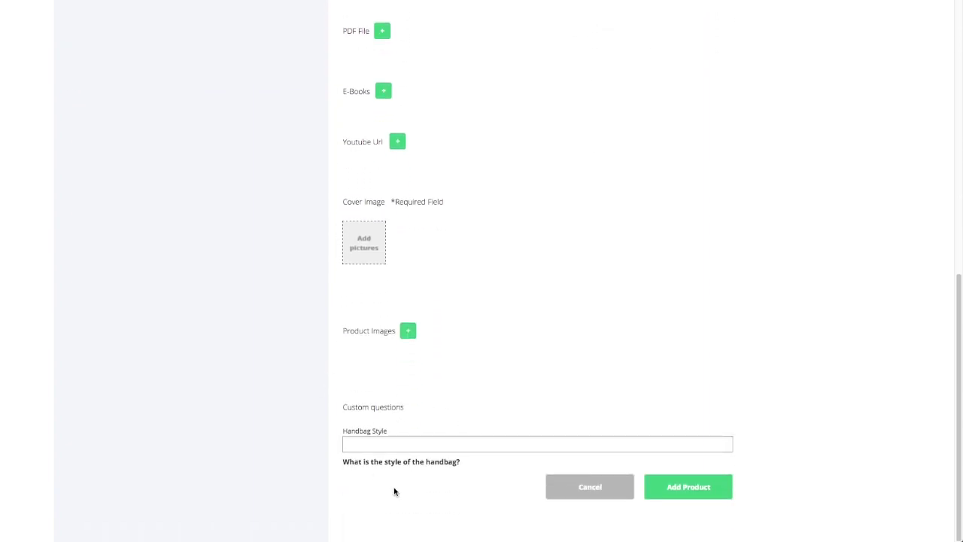
click(369, 444)
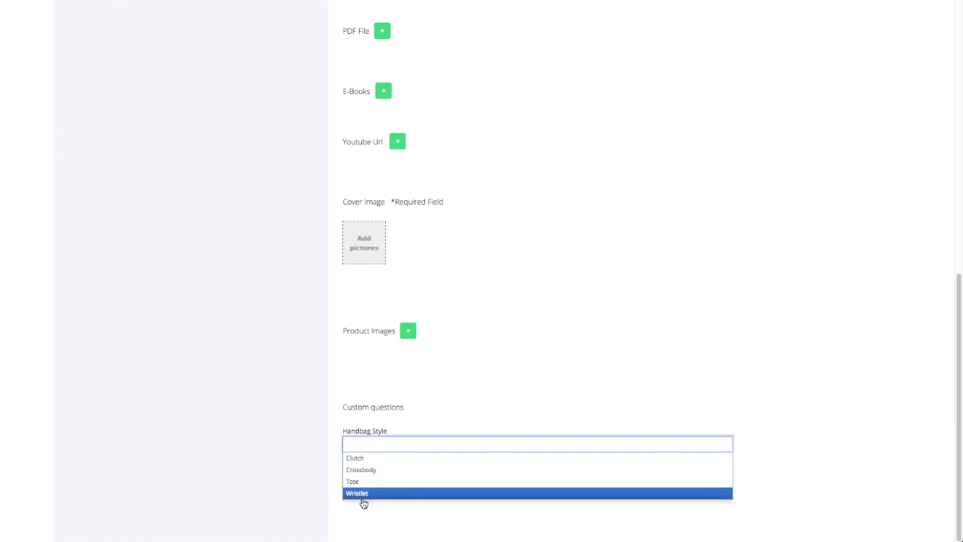
click(293, 467)
scroll(294, 467, up, 6)
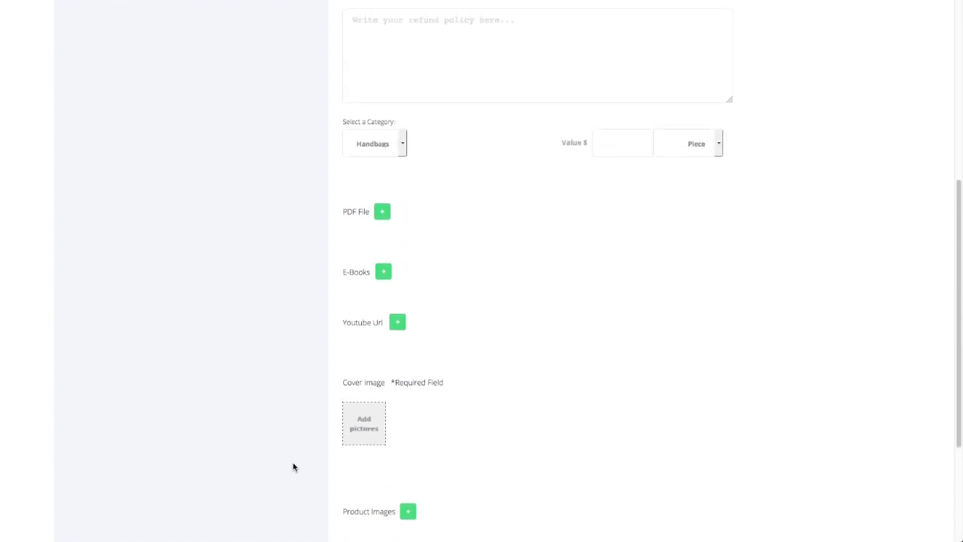
scroll(293, 468, up, 2)
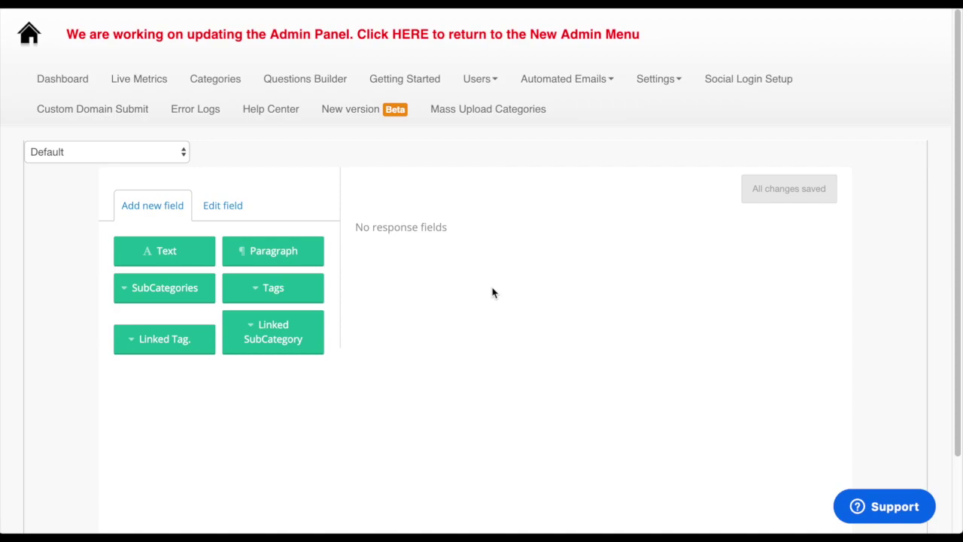
Return to the new Admin Menu, look through the Get started setup steps and reopen the Question Builder.
click(464, 36)
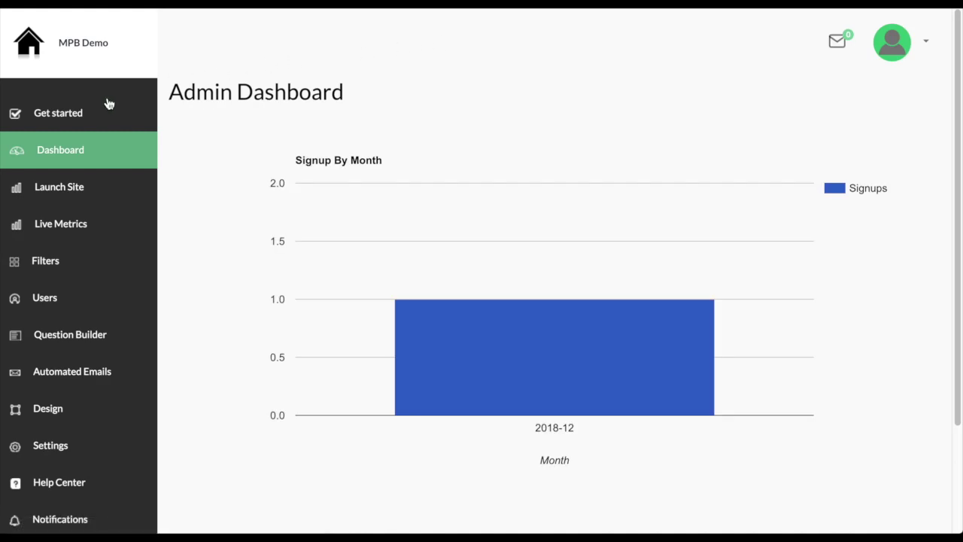
click(71, 115)
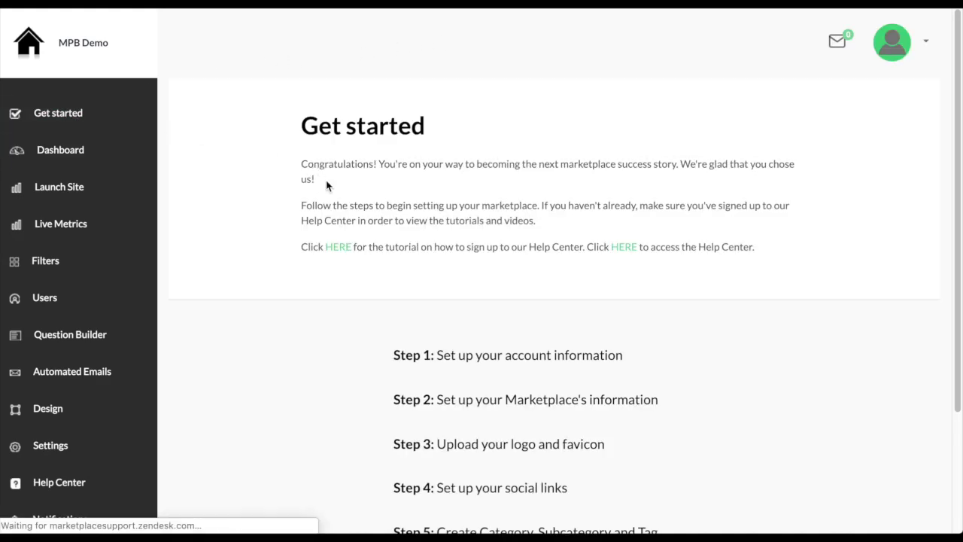
scroll(333, 193, down, 3)
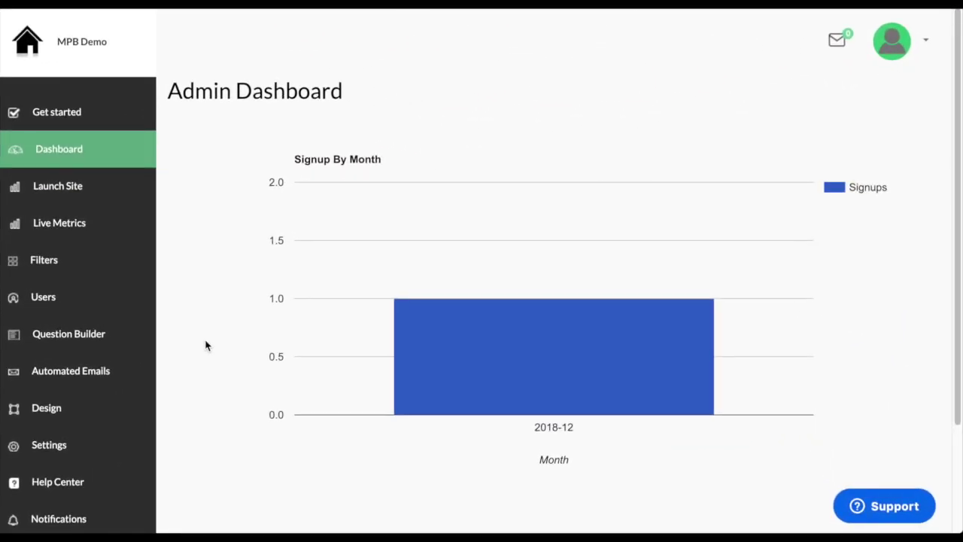
click(75, 341)
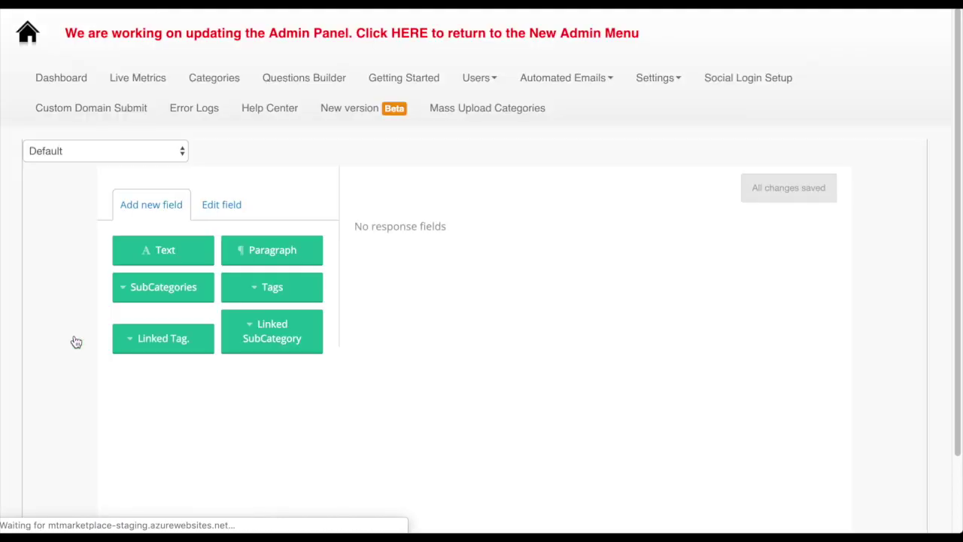